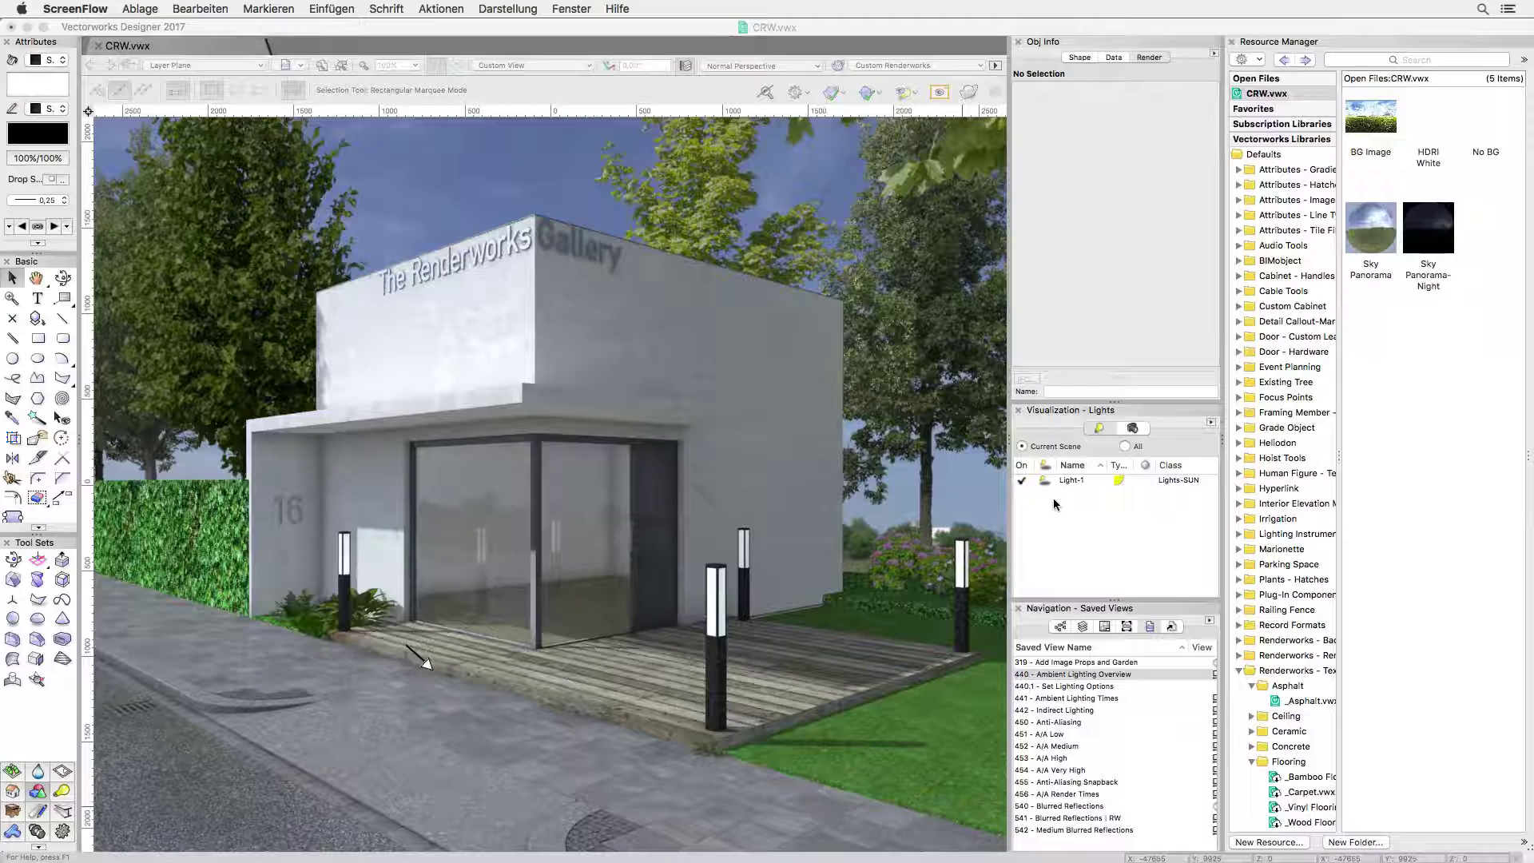
Step: Browse the render mode list unchanged, then open the Custom Renderworks Options with Medium quality levels
{"action": "left_click", "coordinate": [1004, 436]}
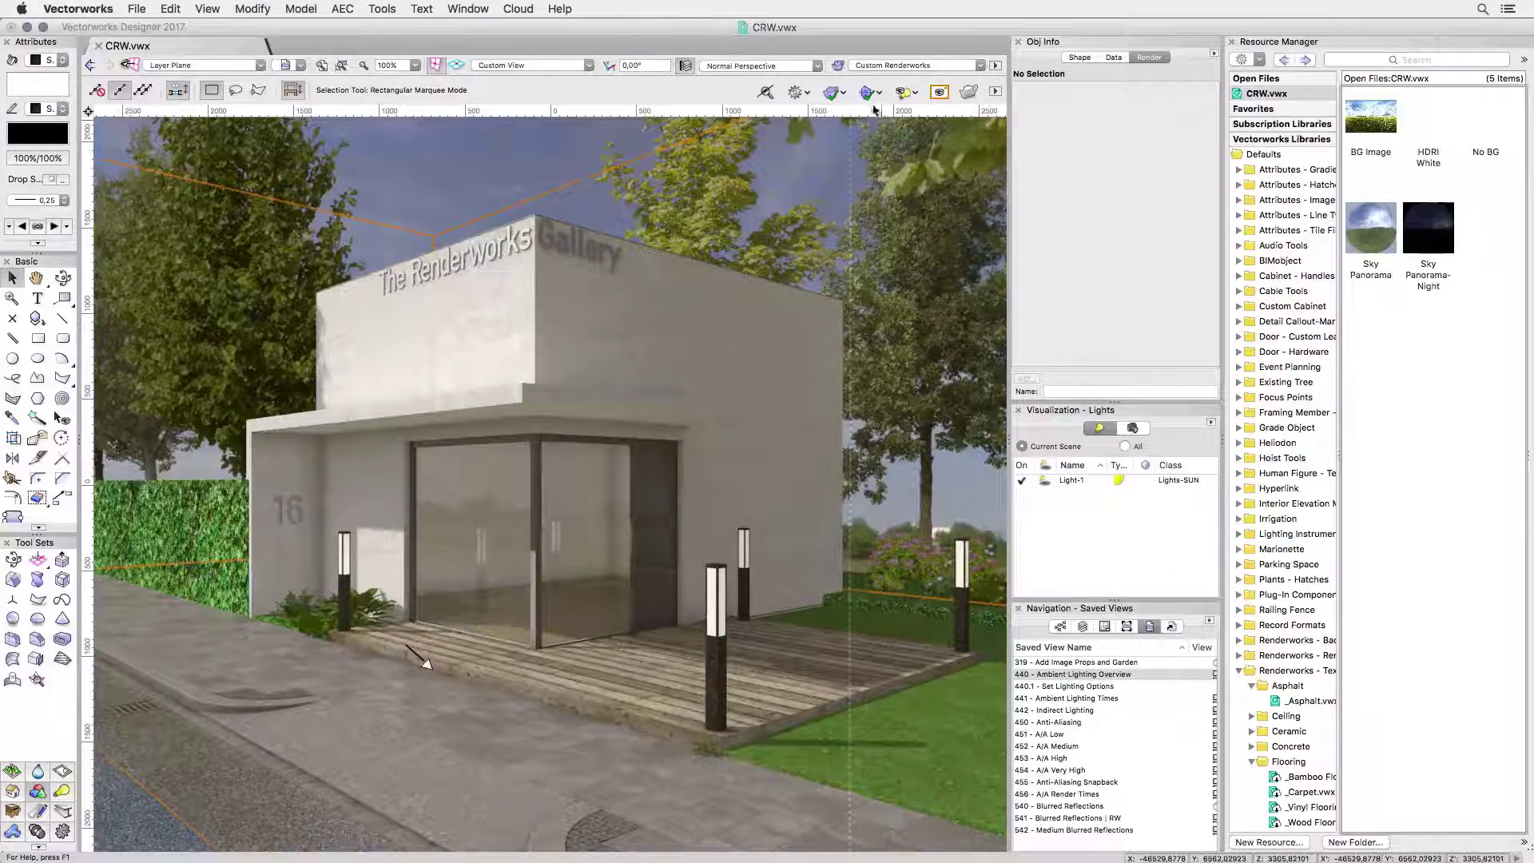
{"action": "left_click", "coordinate": [860, 69]}
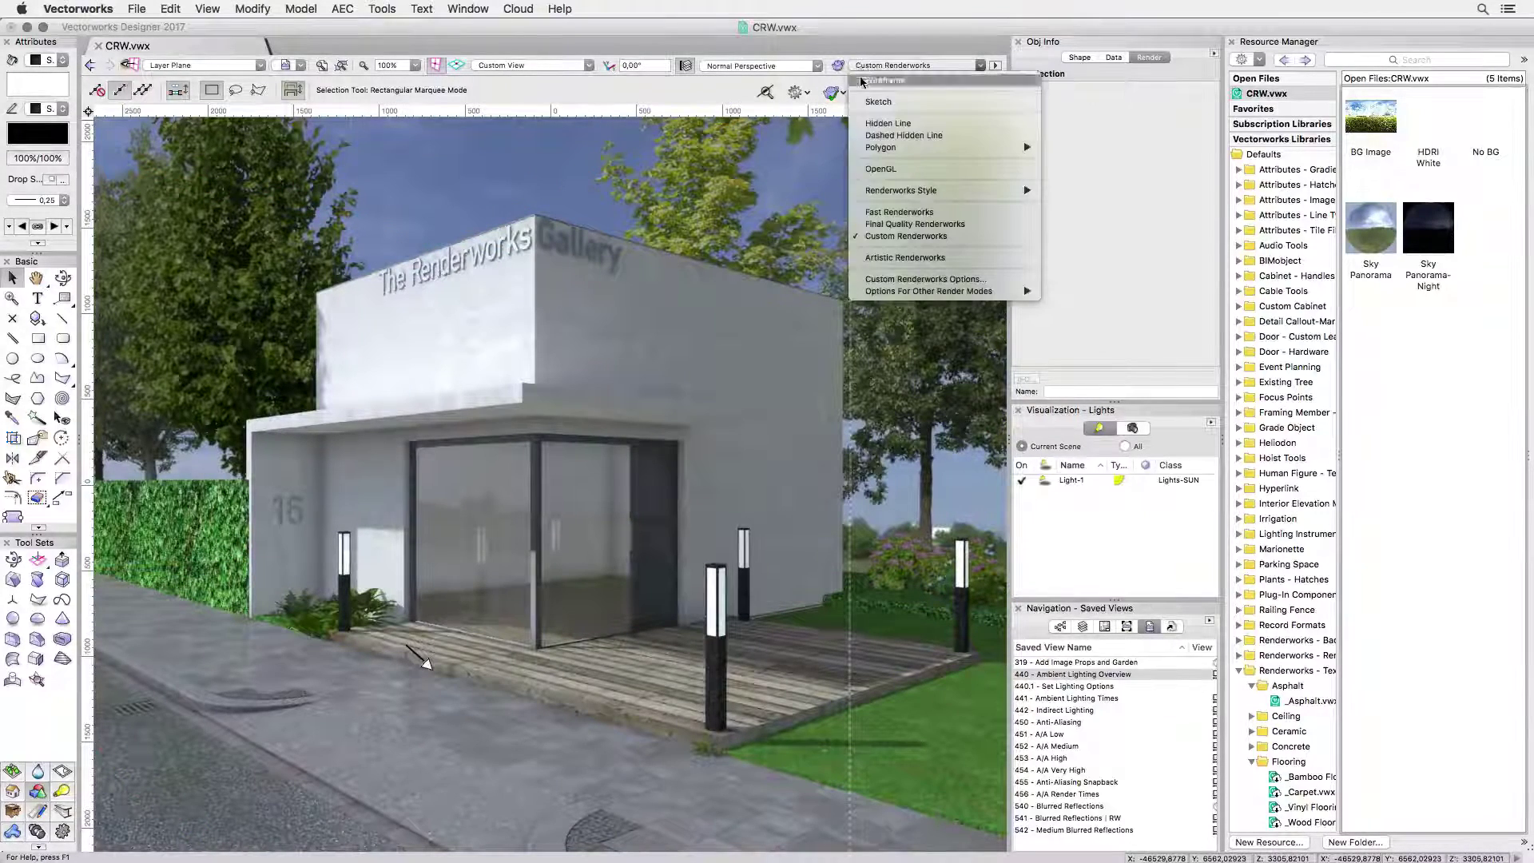
{"action": "mouse_move", "coordinate": [874, 192]}
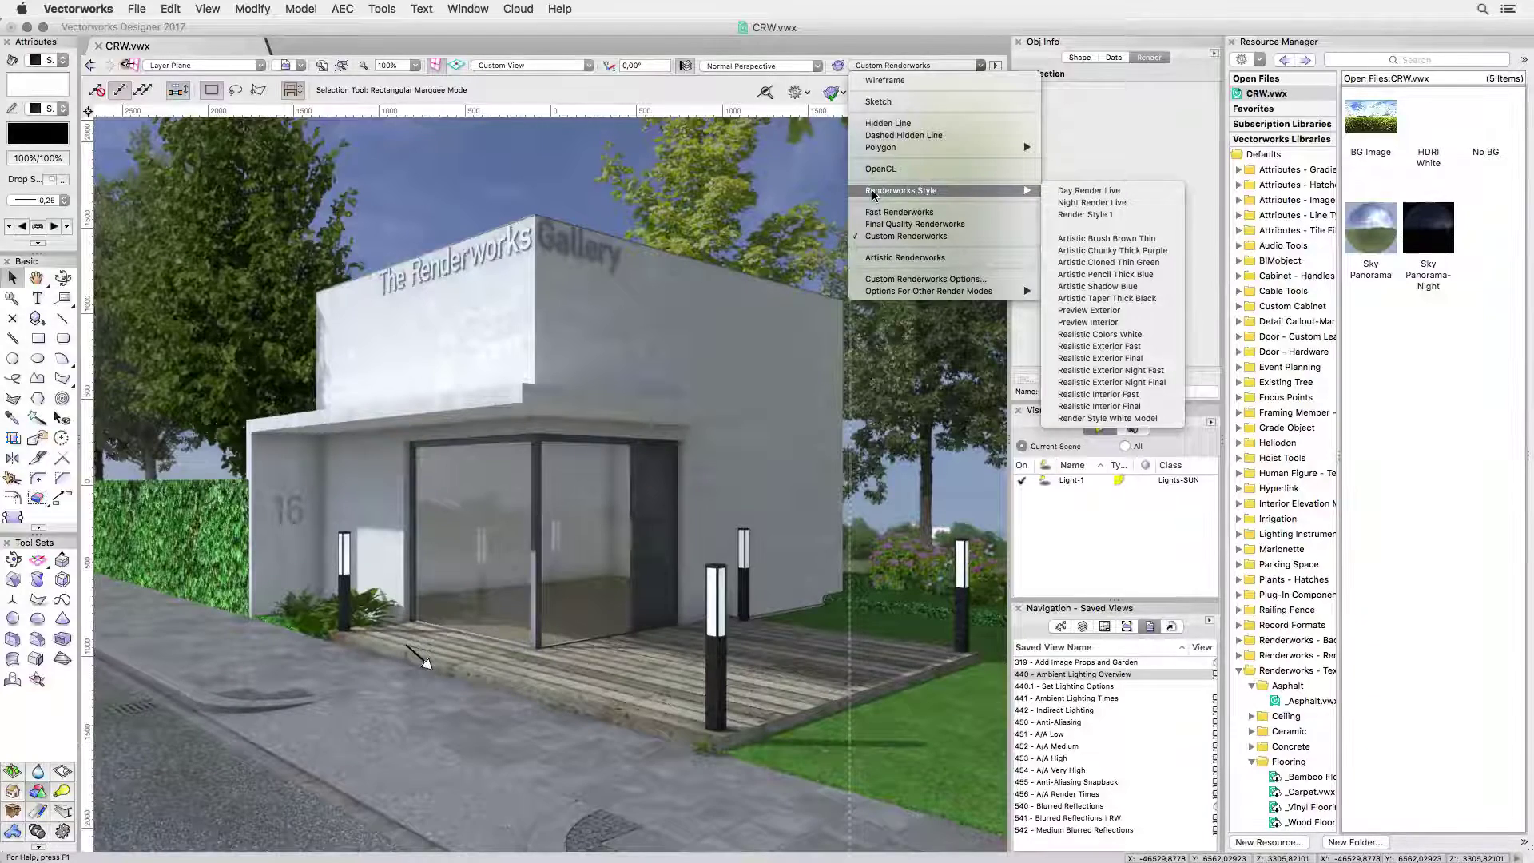
{"action": "left_click", "coordinate": [838, 69]}
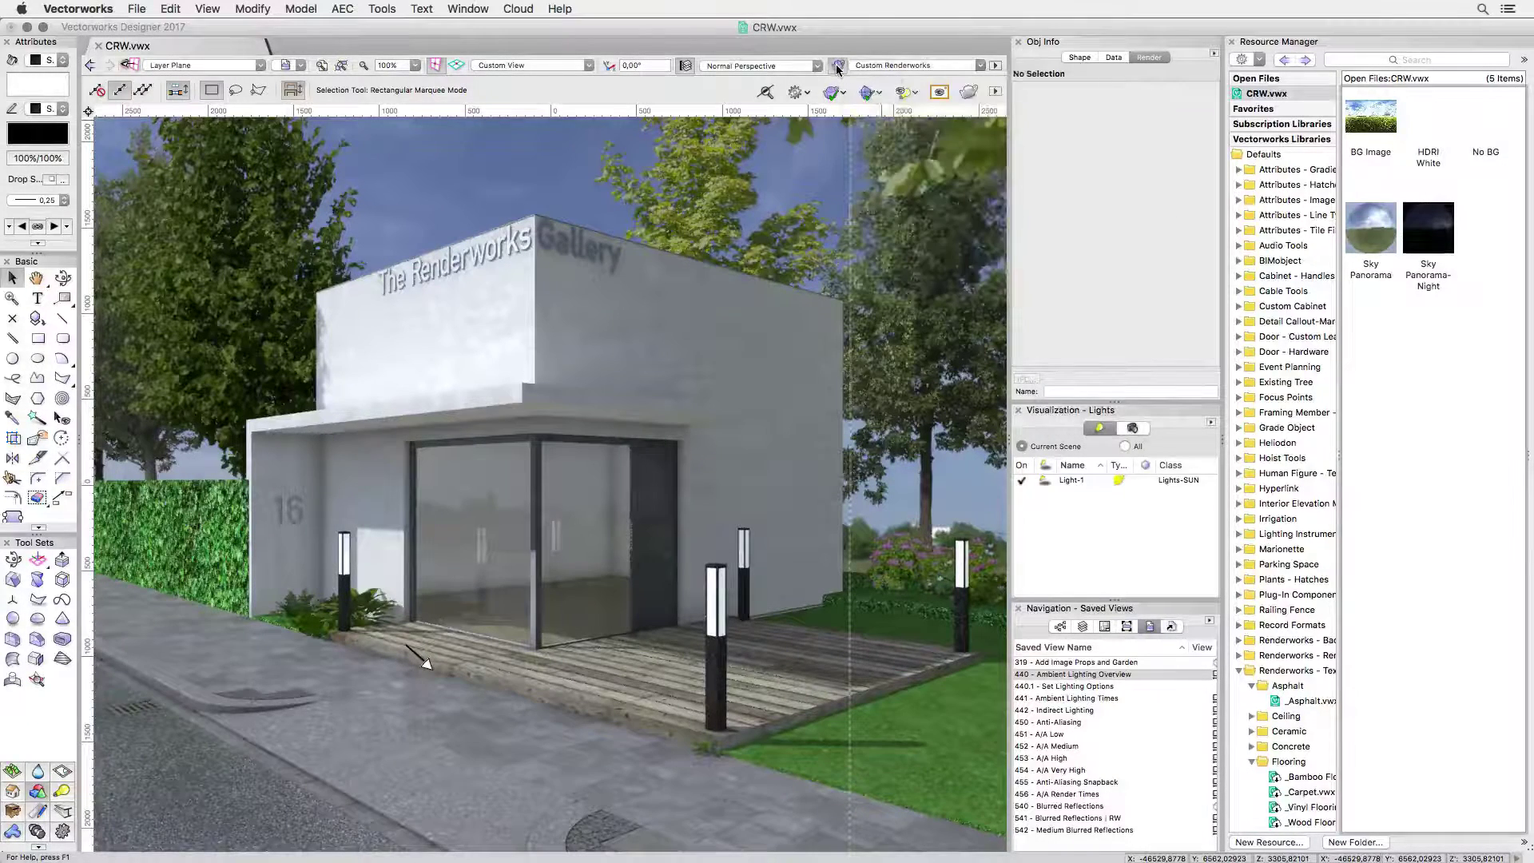
{"action": "left_click", "coordinate": [838, 67]}
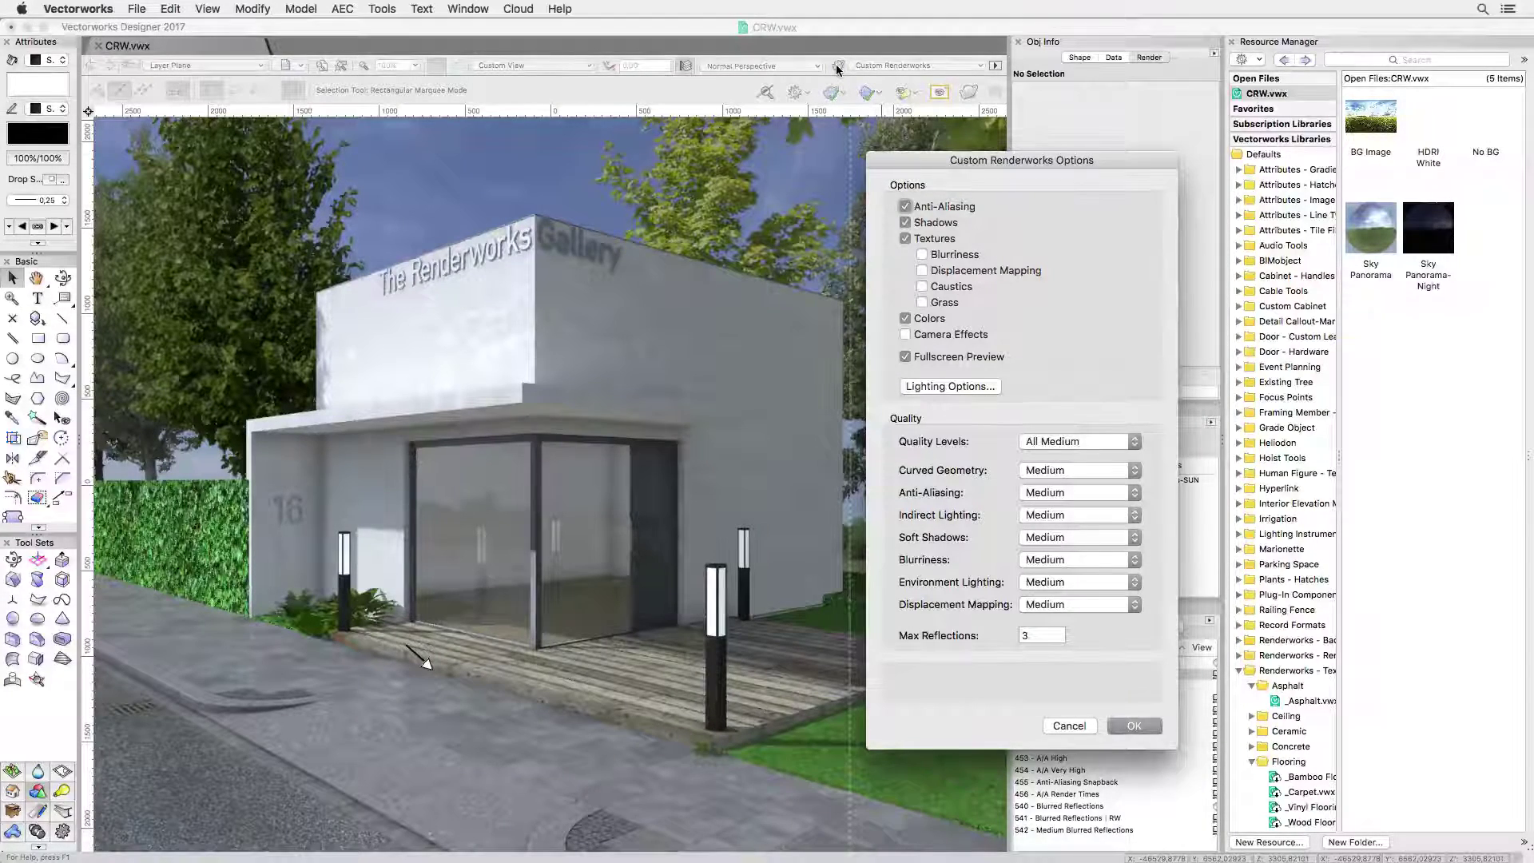
Step: Open Lighting Options beside the Custom Renderworks Options for comparison, then close both unchanged
{"action": "left_click", "coordinate": [950, 386]}
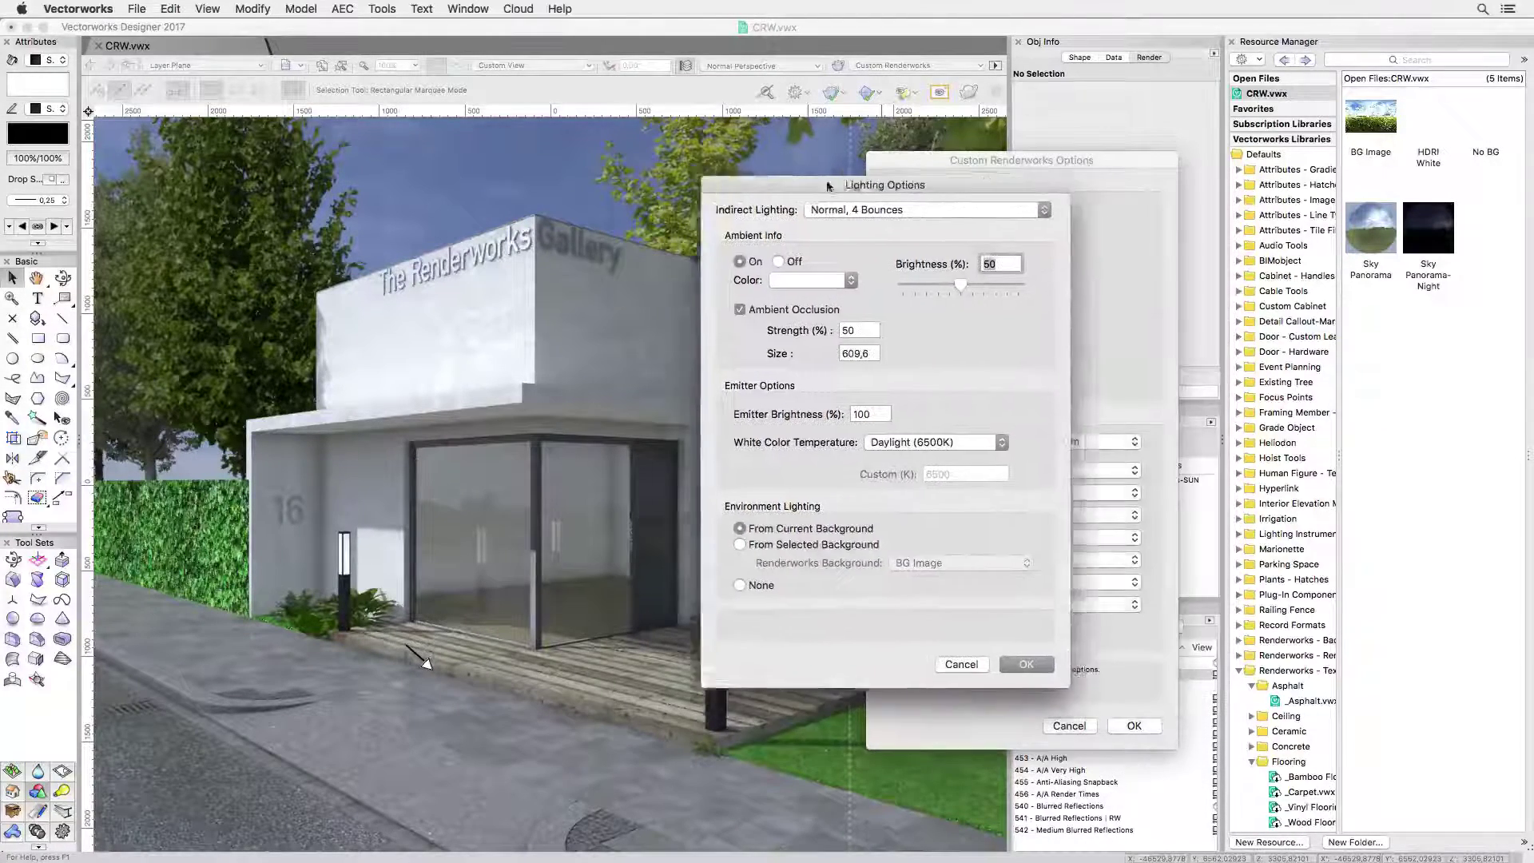
{"action": "left_click_drag", "start_coordinate": [827, 186], "coordinate": [639, 183]}
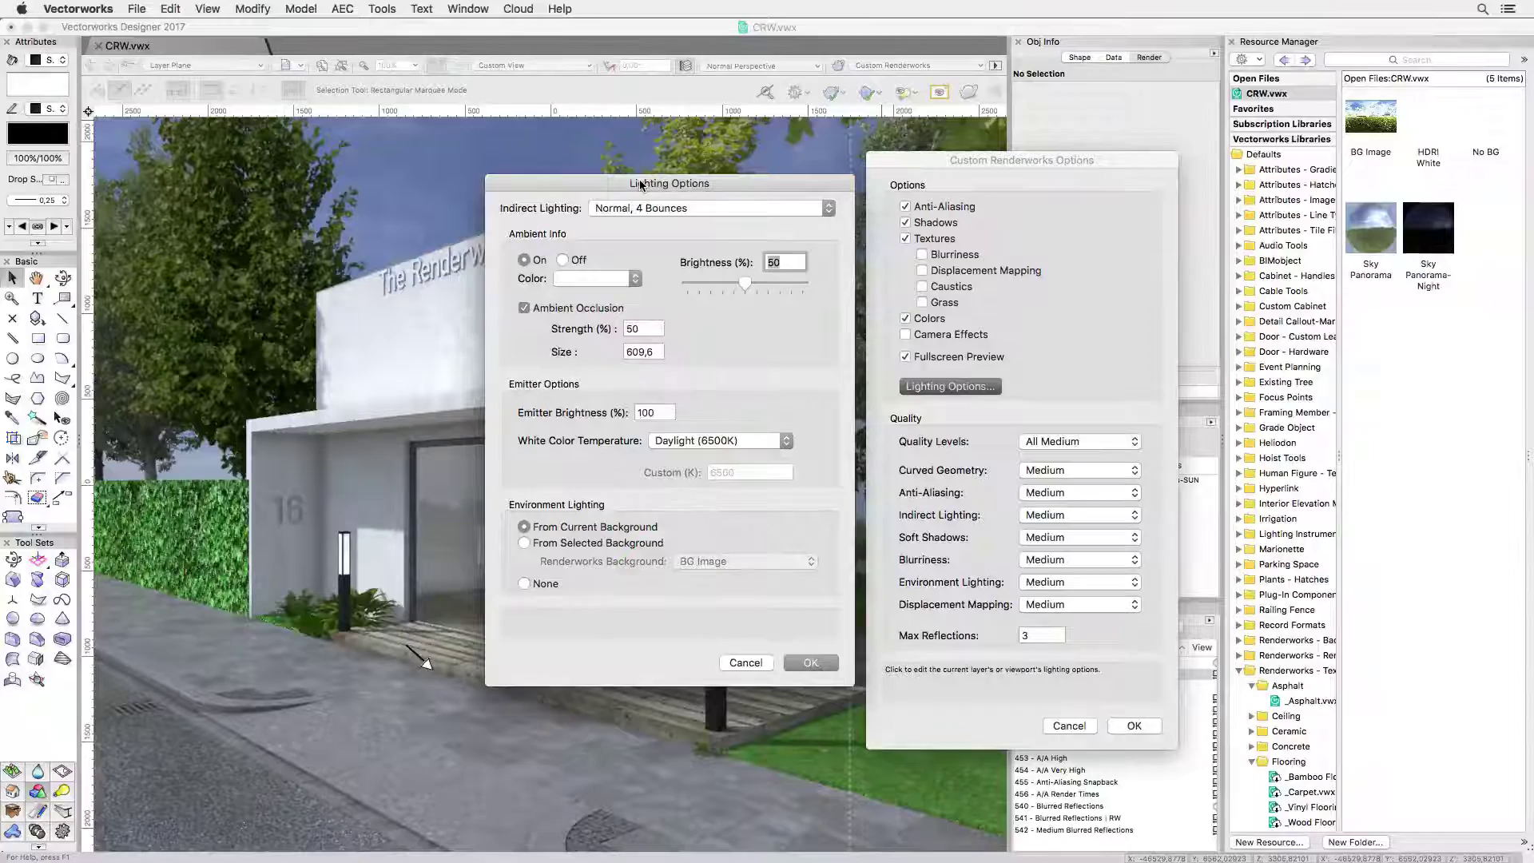
{"action": "key", "text": "Return"}
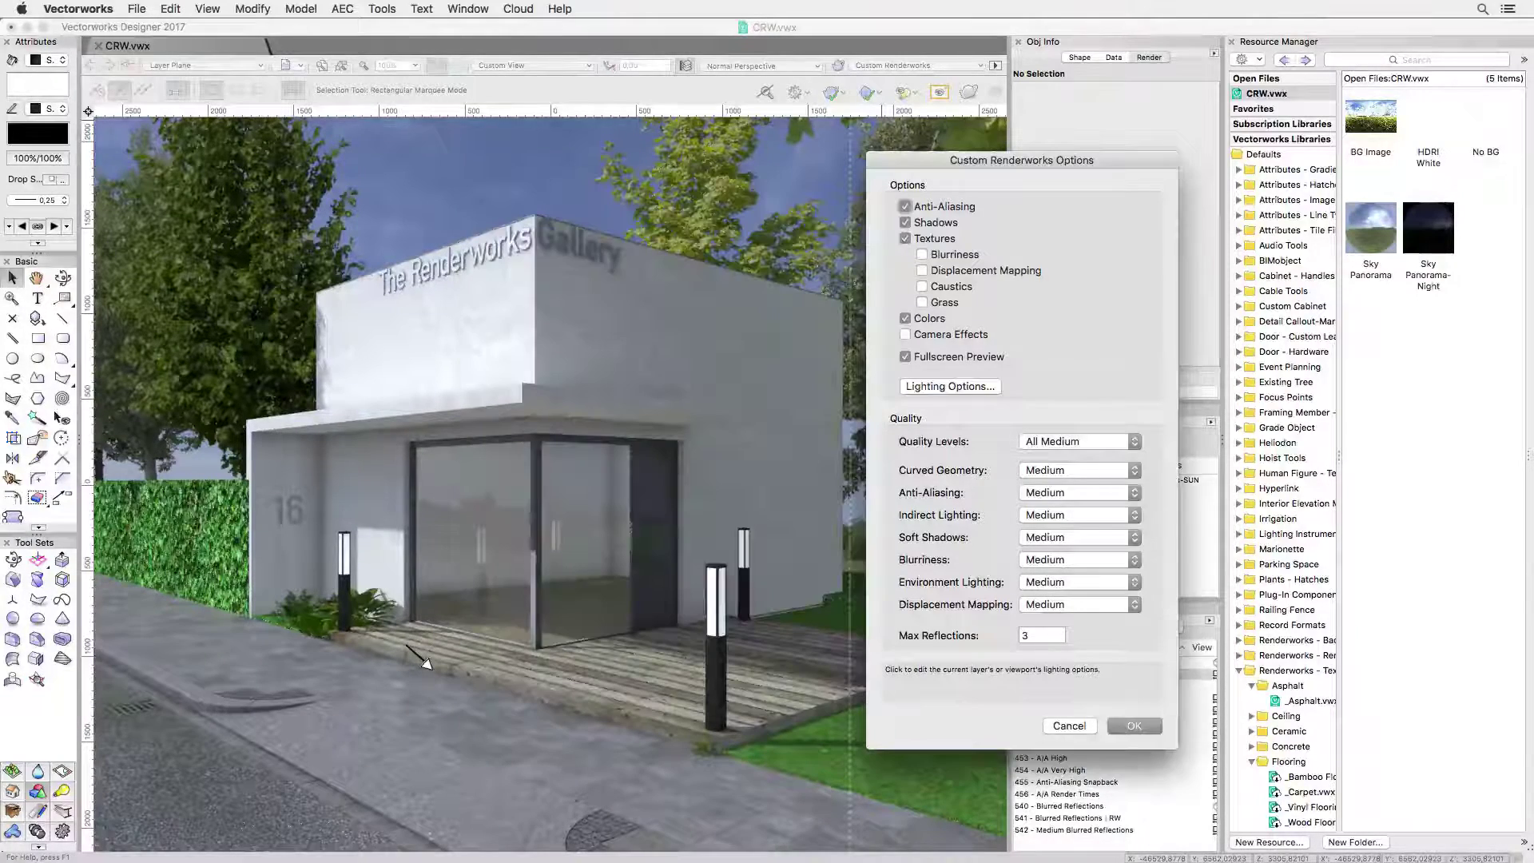
{"action": "key", "text": "Return"}
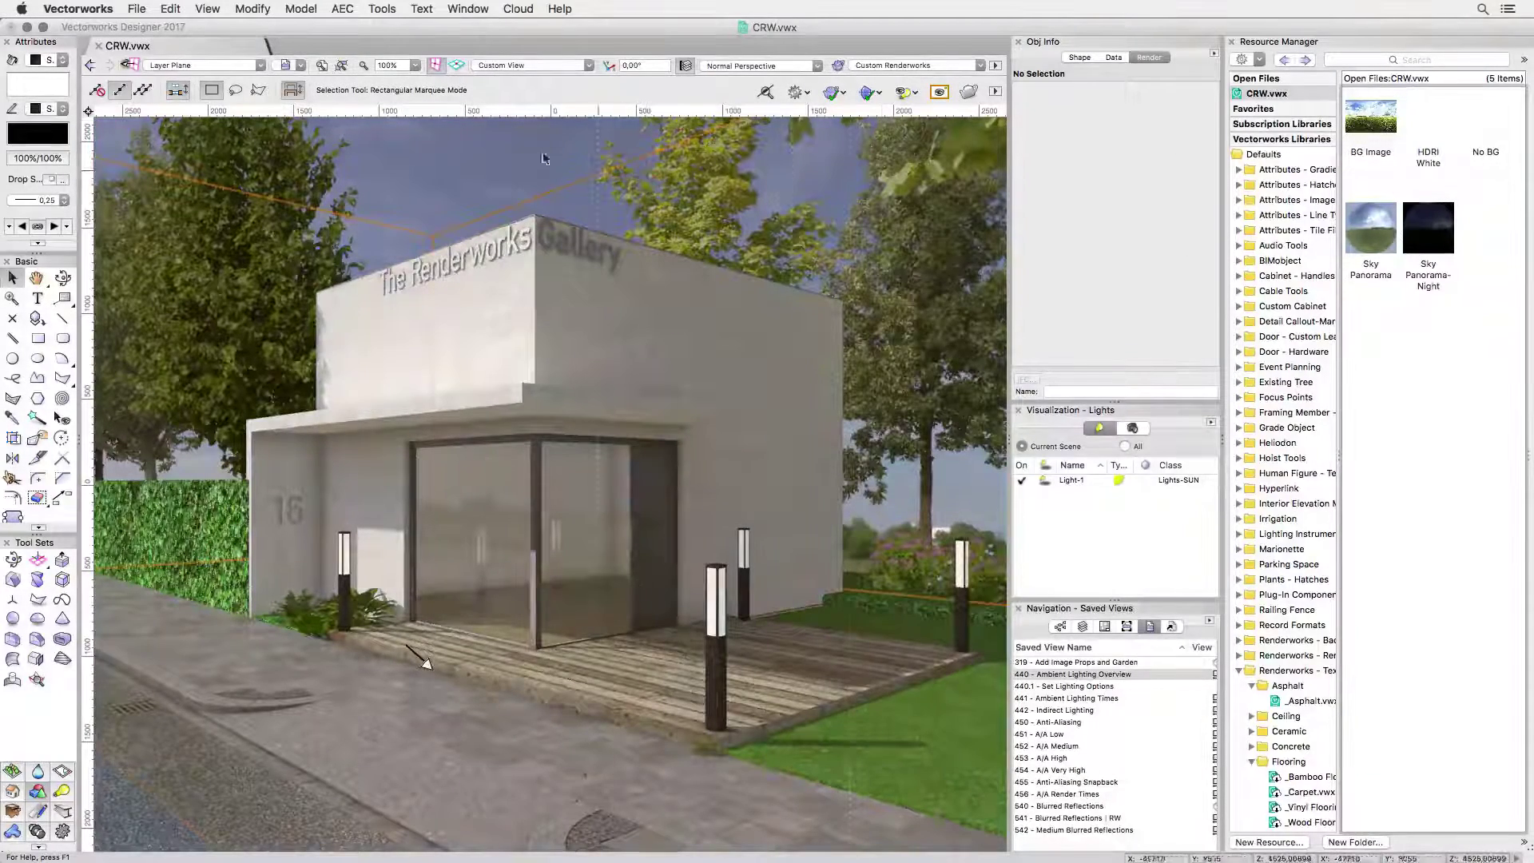
Step: Review the document's lighting via View > Set Lighting Options and dismiss it unchanged
{"action": "left_click", "coordinate": [208, 9]}
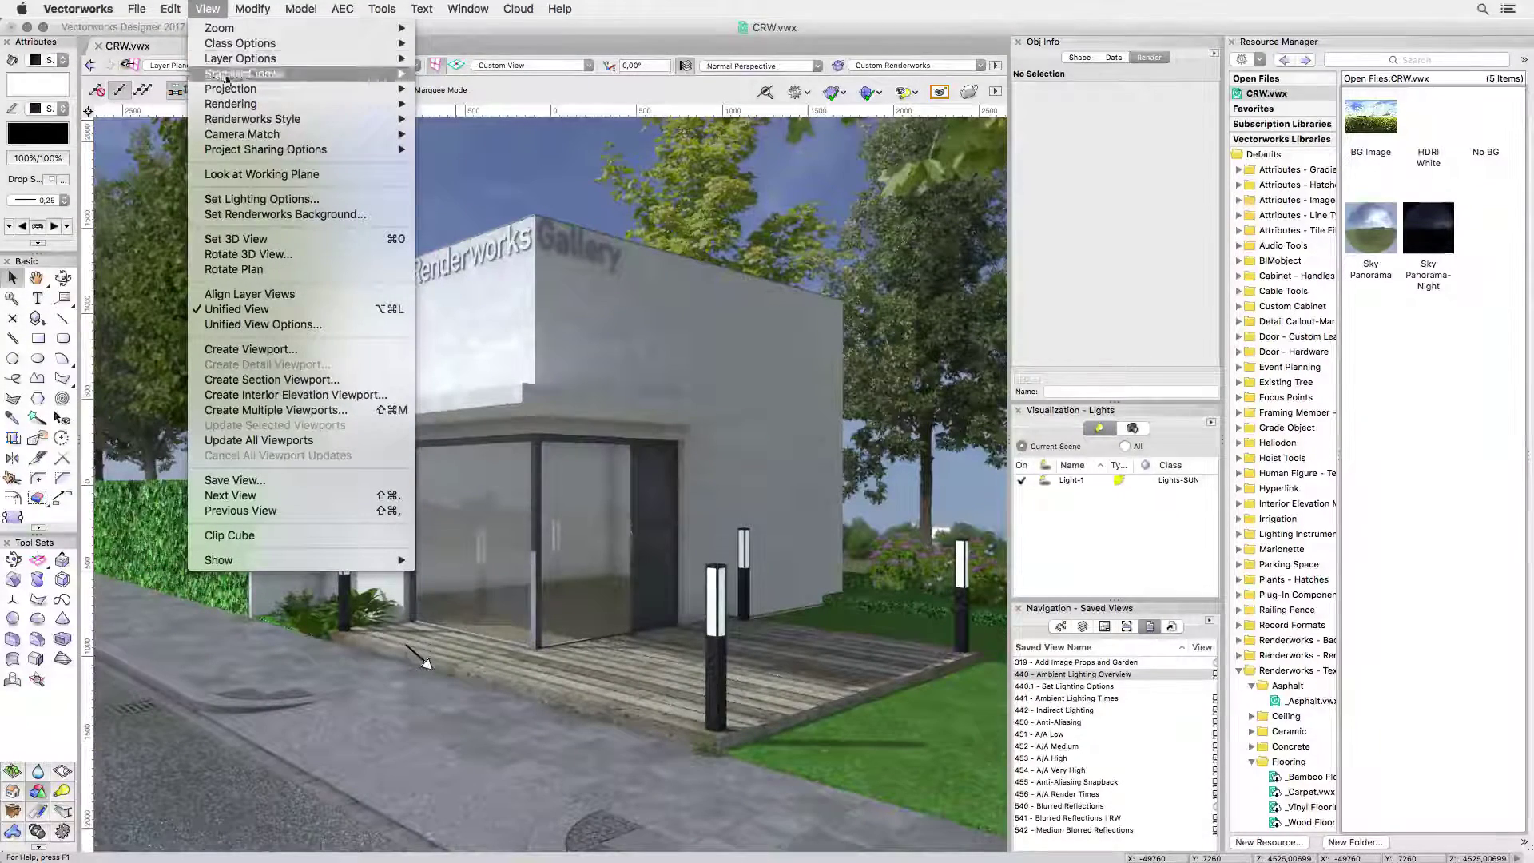
{"action": "left_click", "coordinate": [246, 200]}
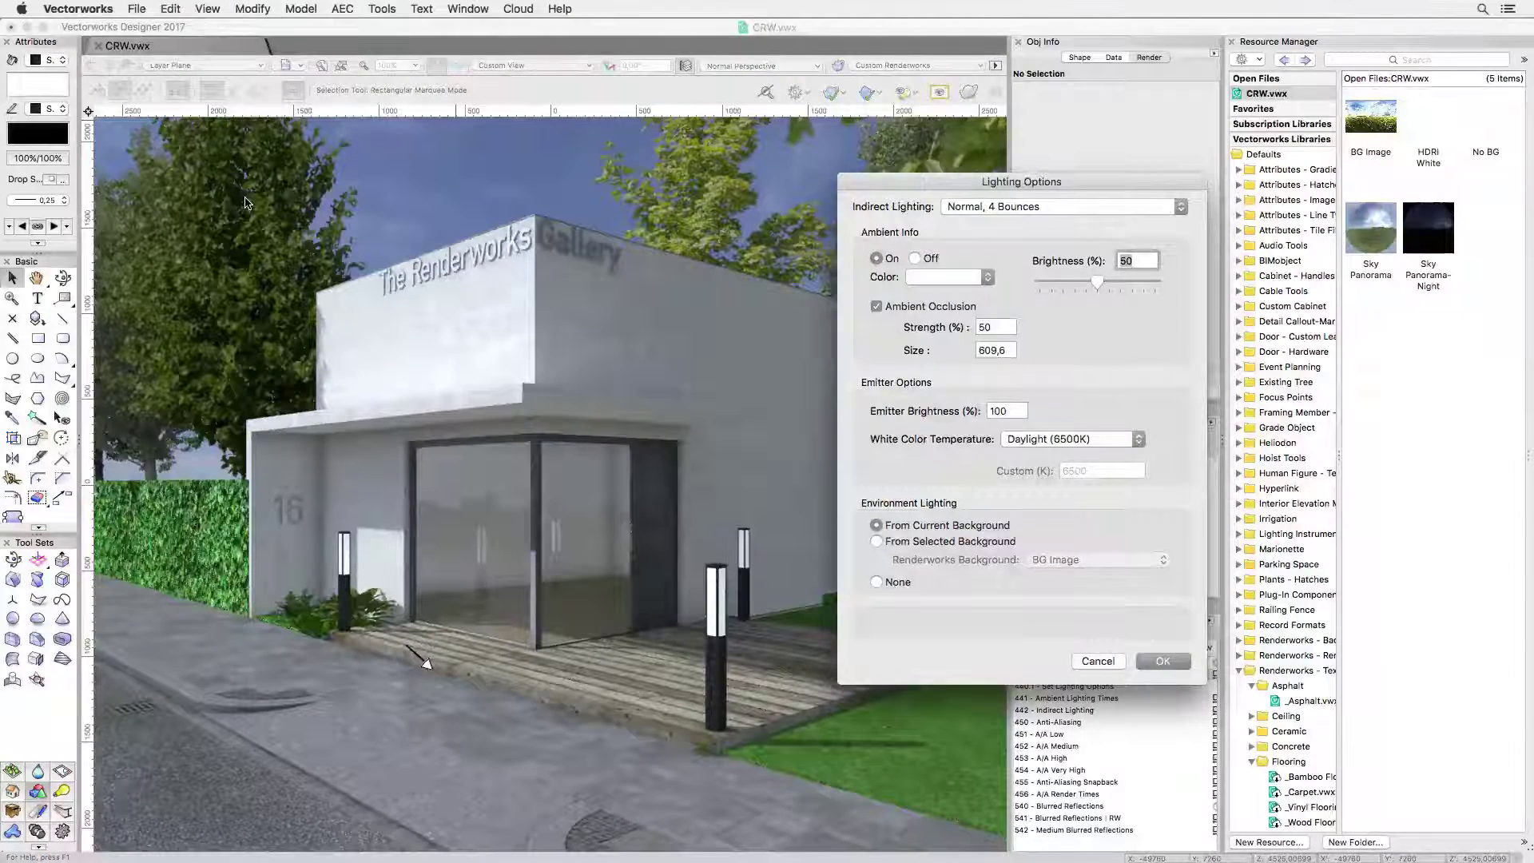
{"action": "key", "text": "Return"}
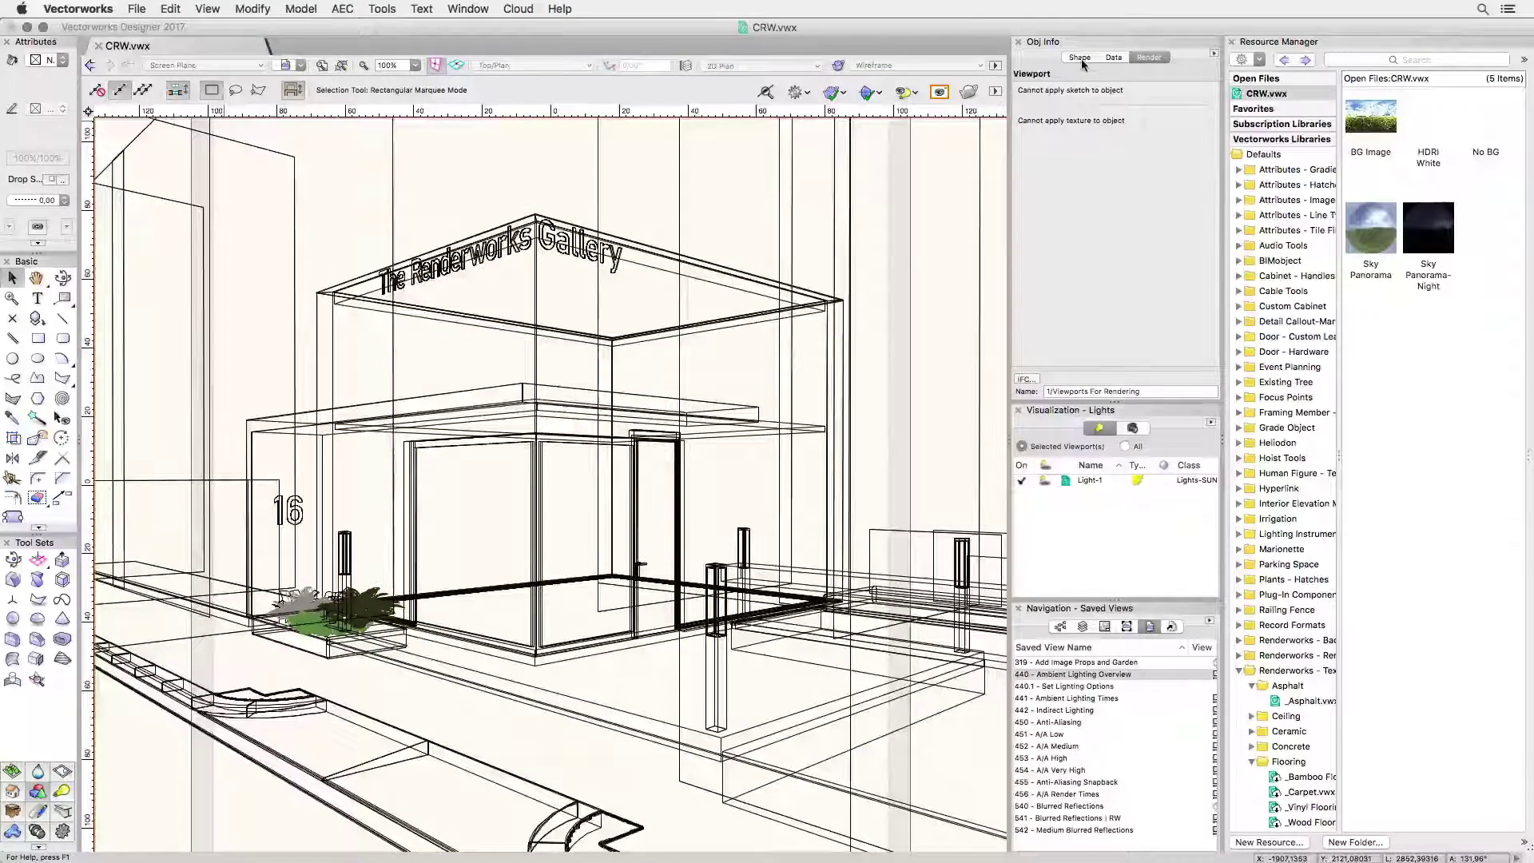
Step: Review the gallery viewport's Background Render Settings and Lighting Options, then update it to render
{"action": "left_click", "coordinate": [1080, 58]}
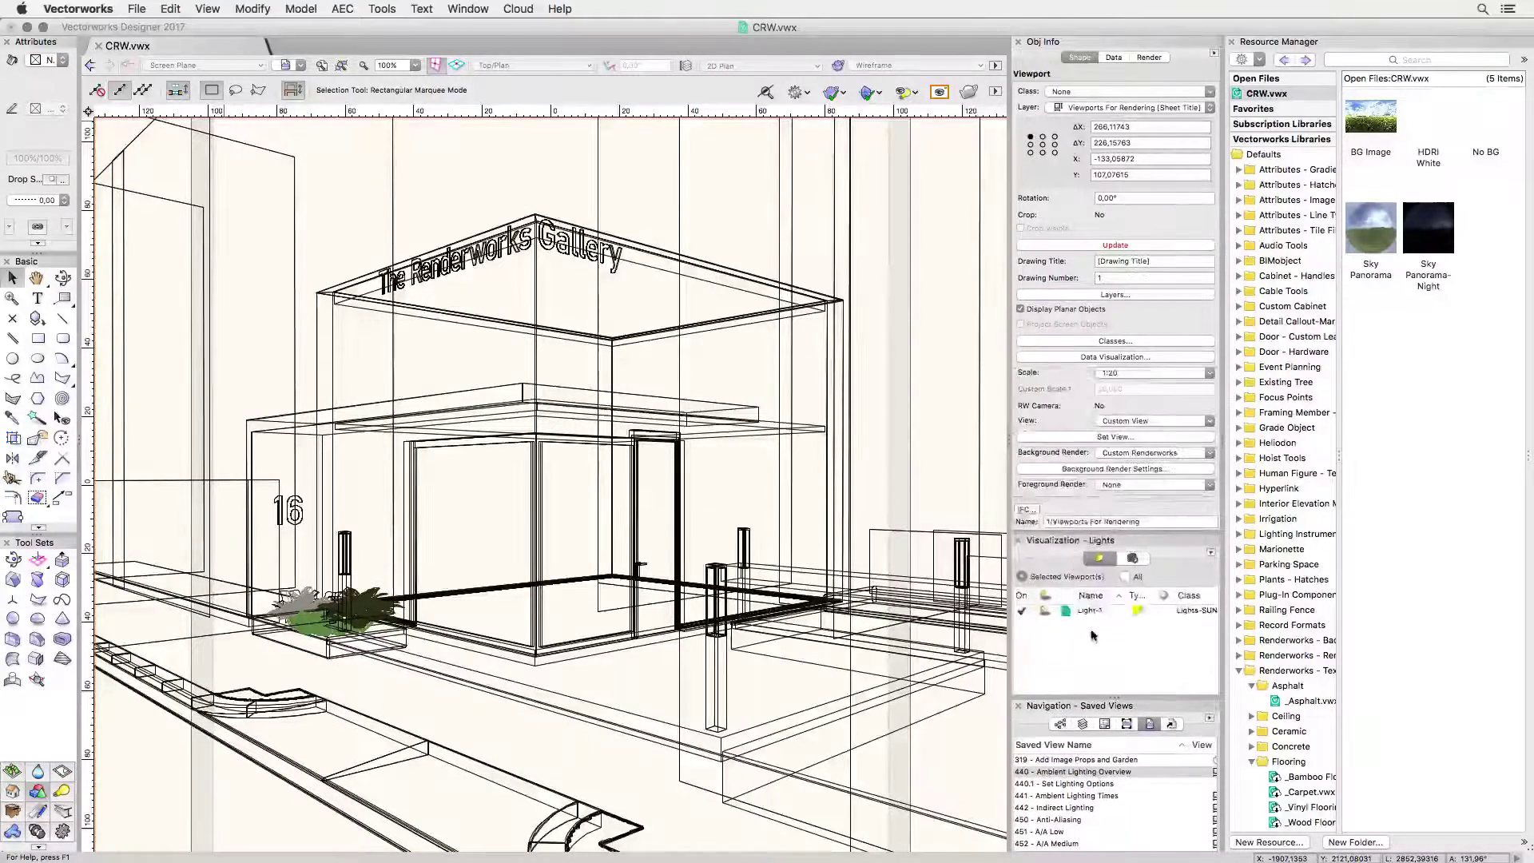
{"action": "left_click", "coordinate": [1079, 469]}
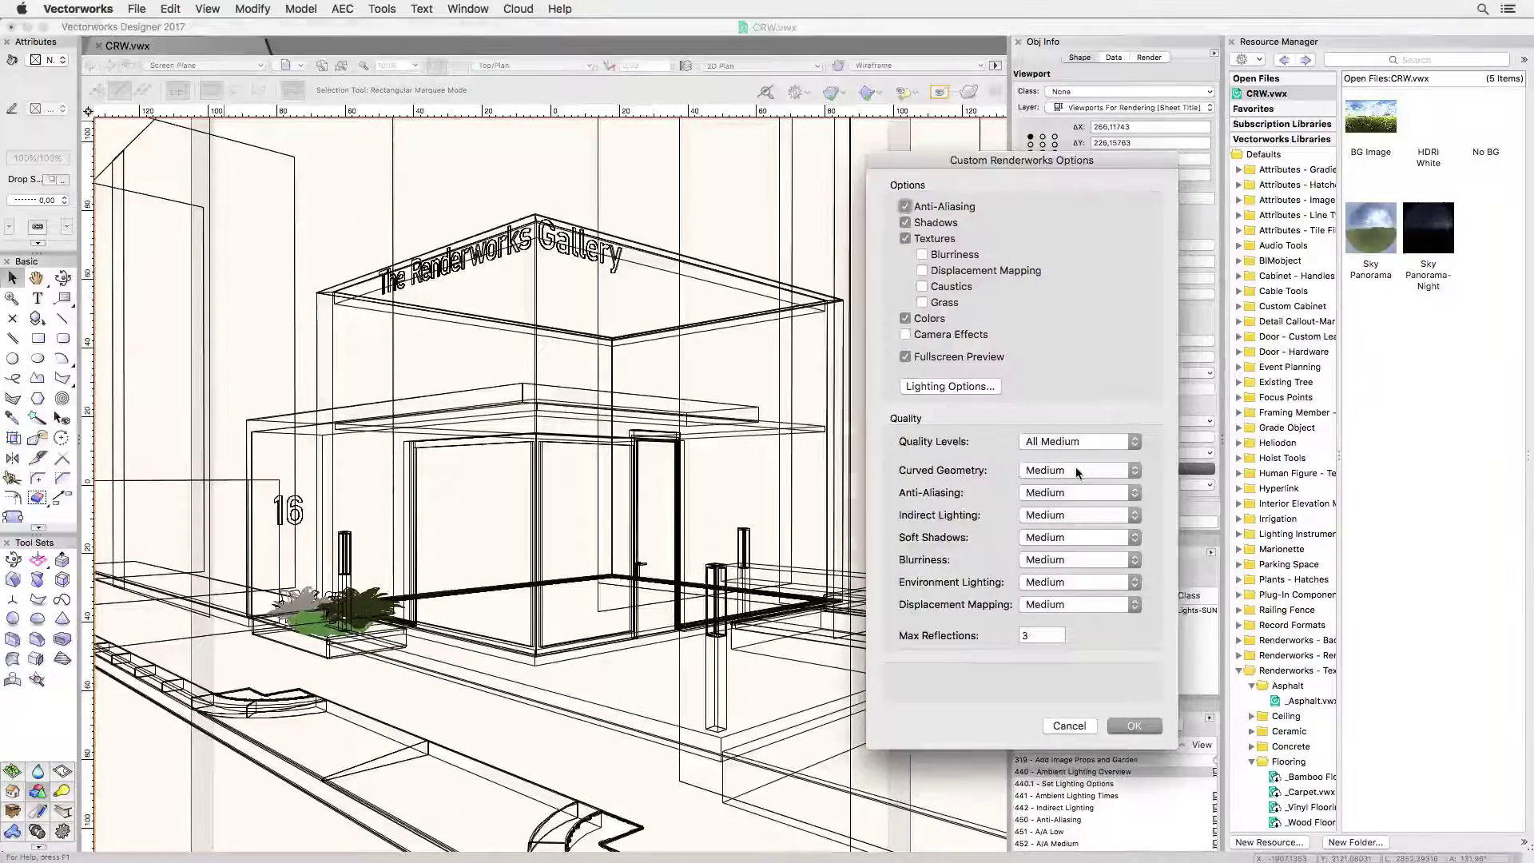
{"action": "key", "text": "Return"}
{"action": "scroll", "coordinate": [1076, 472], "scroll_direction": "down", "scroll_amount": 5}
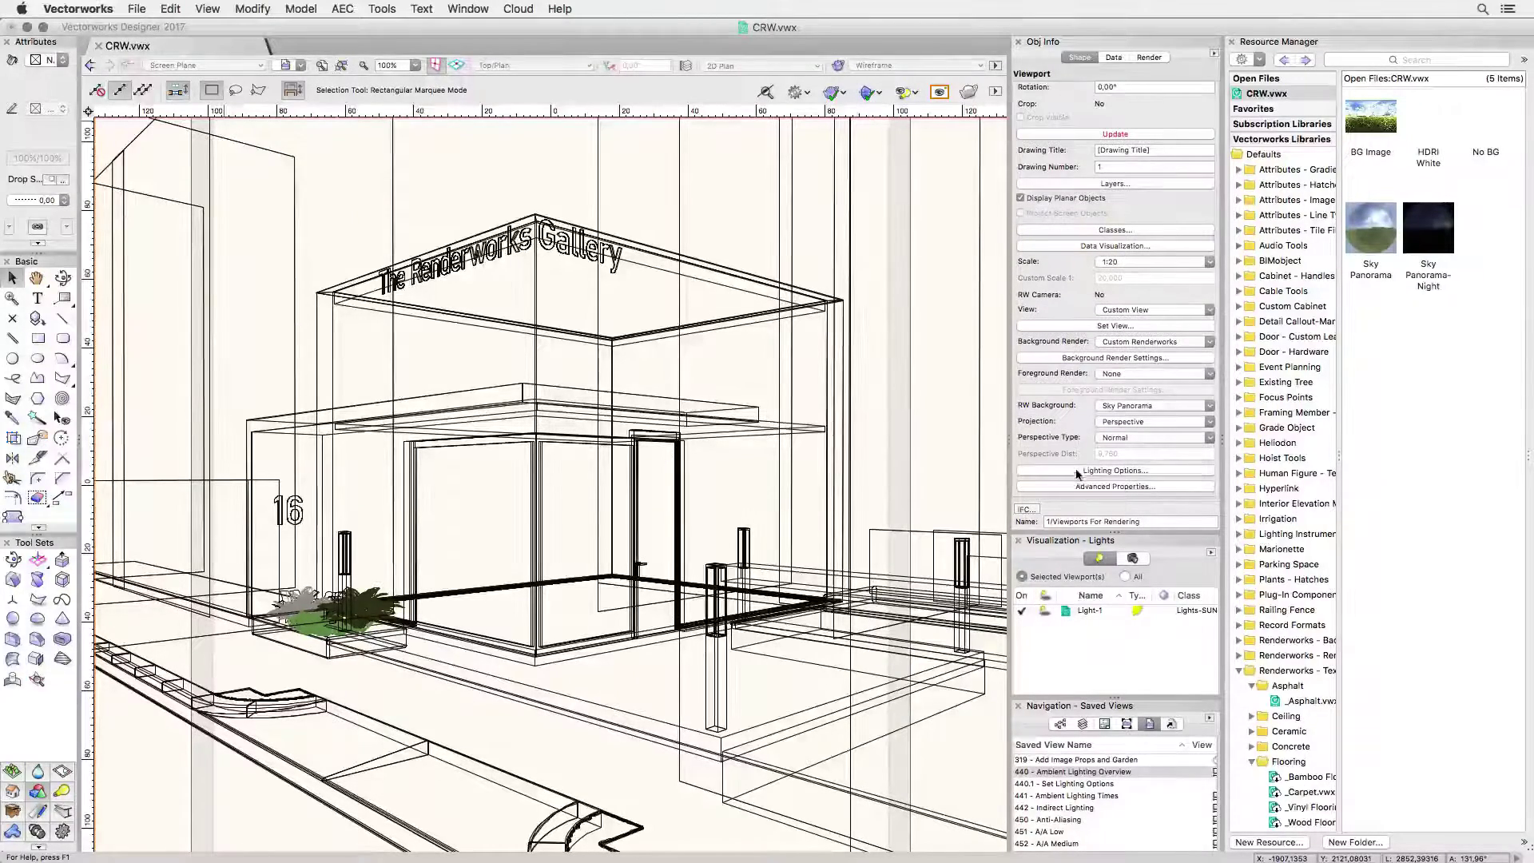
{"action": "left_click", "coordinate": [1076, 471]}
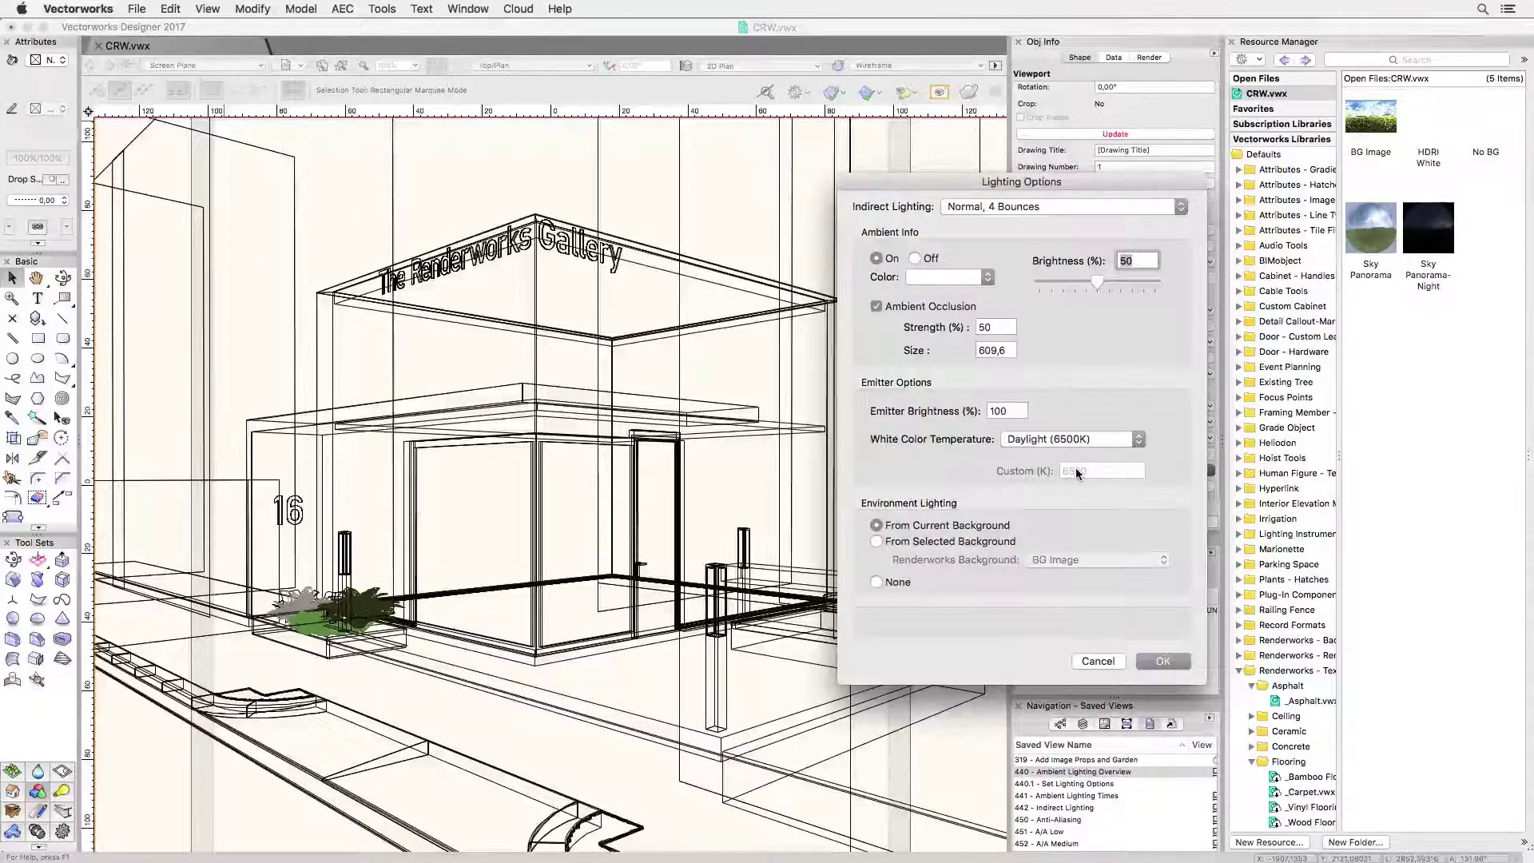
{"action": "key", "text": "Return"}
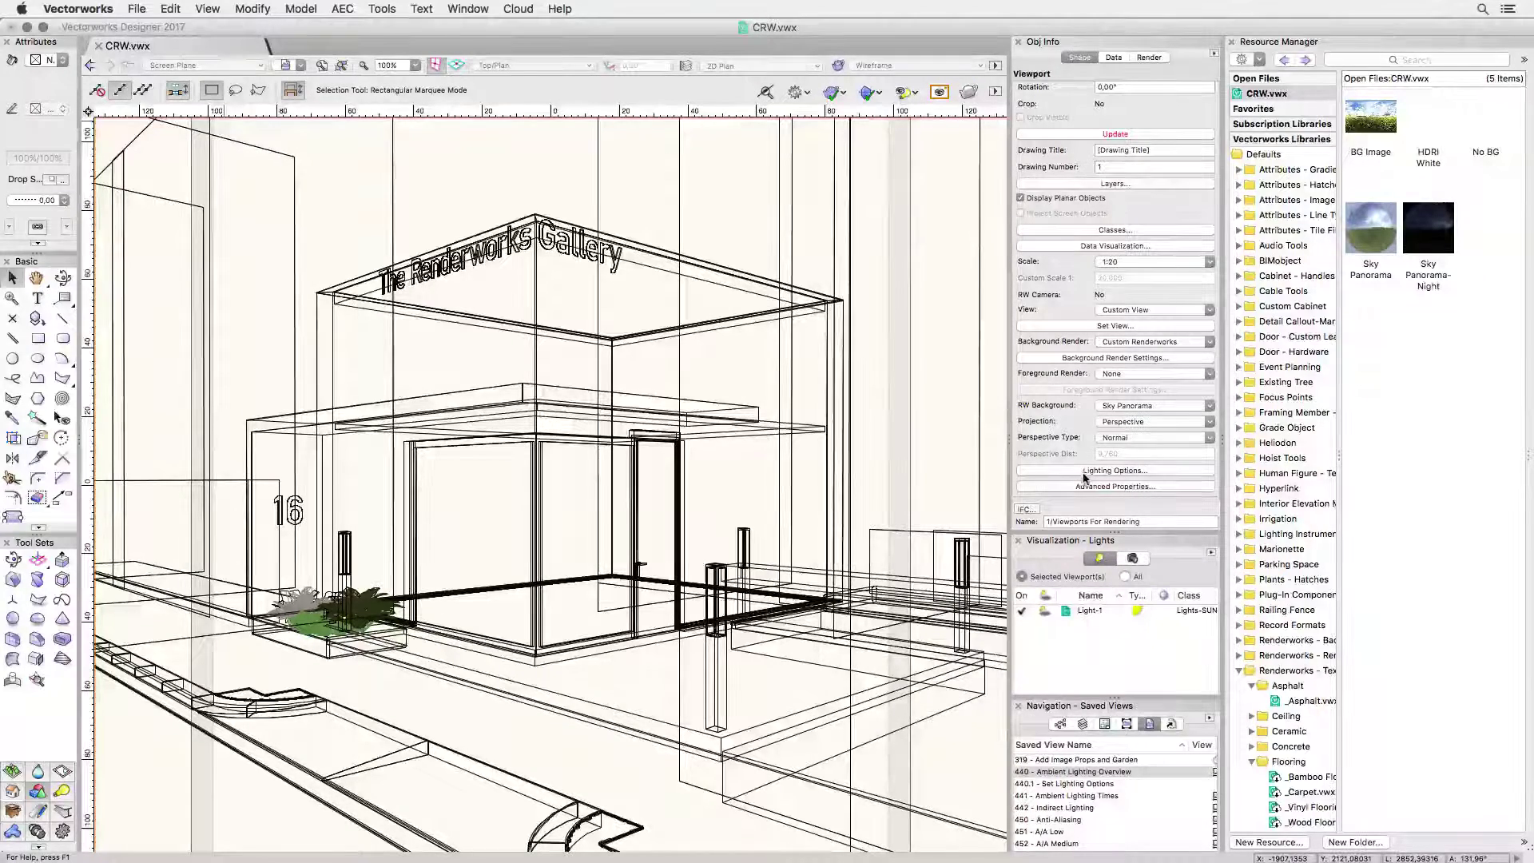
{"action": "left_click", "coordinate": [1101, 135]}
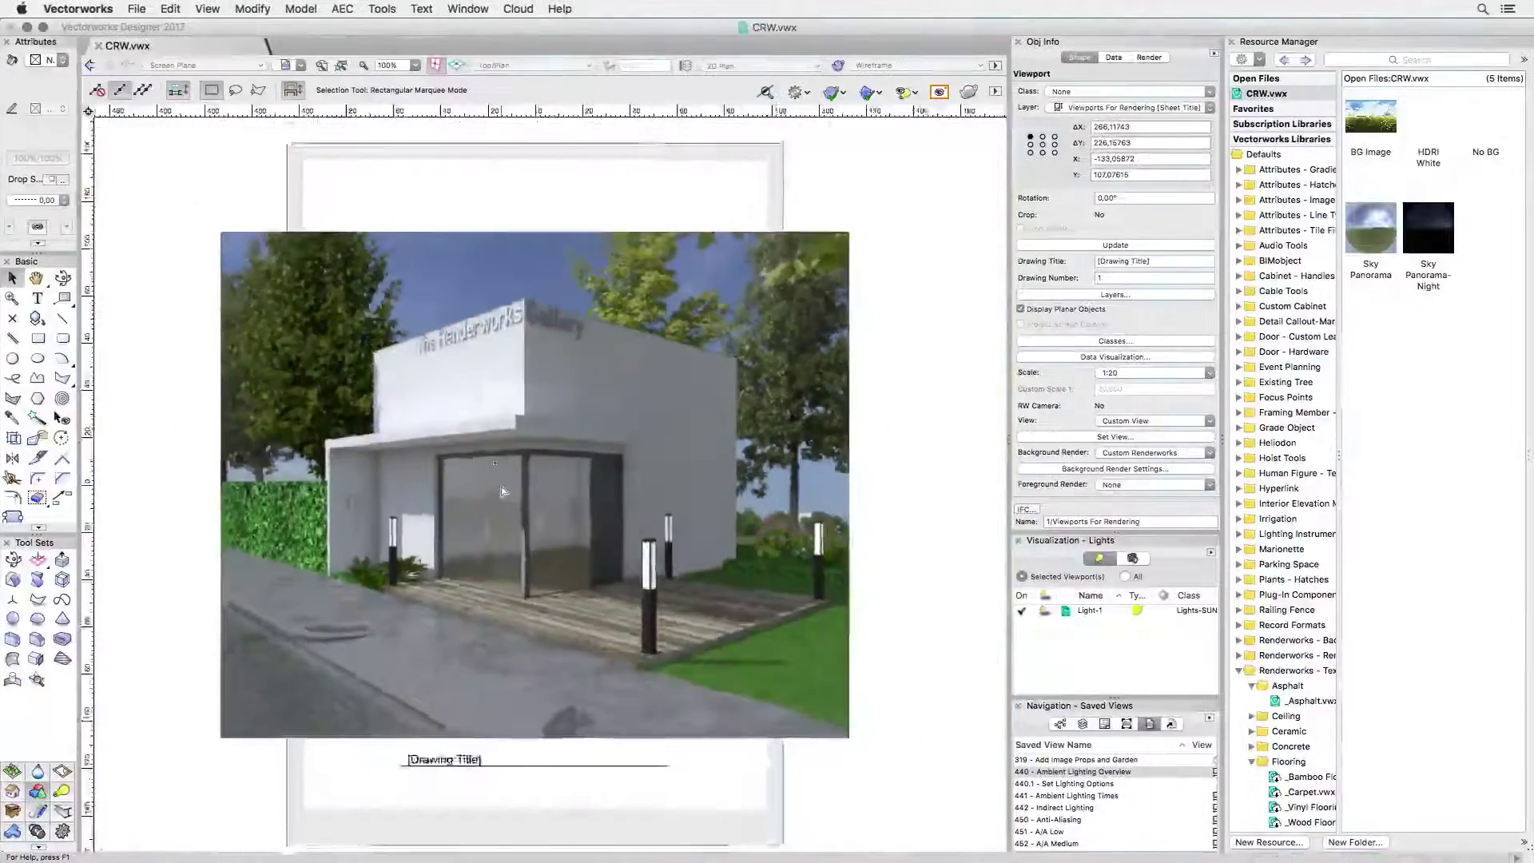
Step: Place a second gallery viewport beside the first on the sheet
{"action": "scroll", "coordinate": [282, 245], "scroll_direction": "down", "scroll_amount": 2}
{"action": "mouse_move", "coordinate": [456, 355]}
{"action": "left_mouse_down"}
{"action": "mouse_move", "coordinate": [546, 363]}
{"action": "mouse_move", "coordinate": [773, 342]}
{"action": "left_mouse_up"}
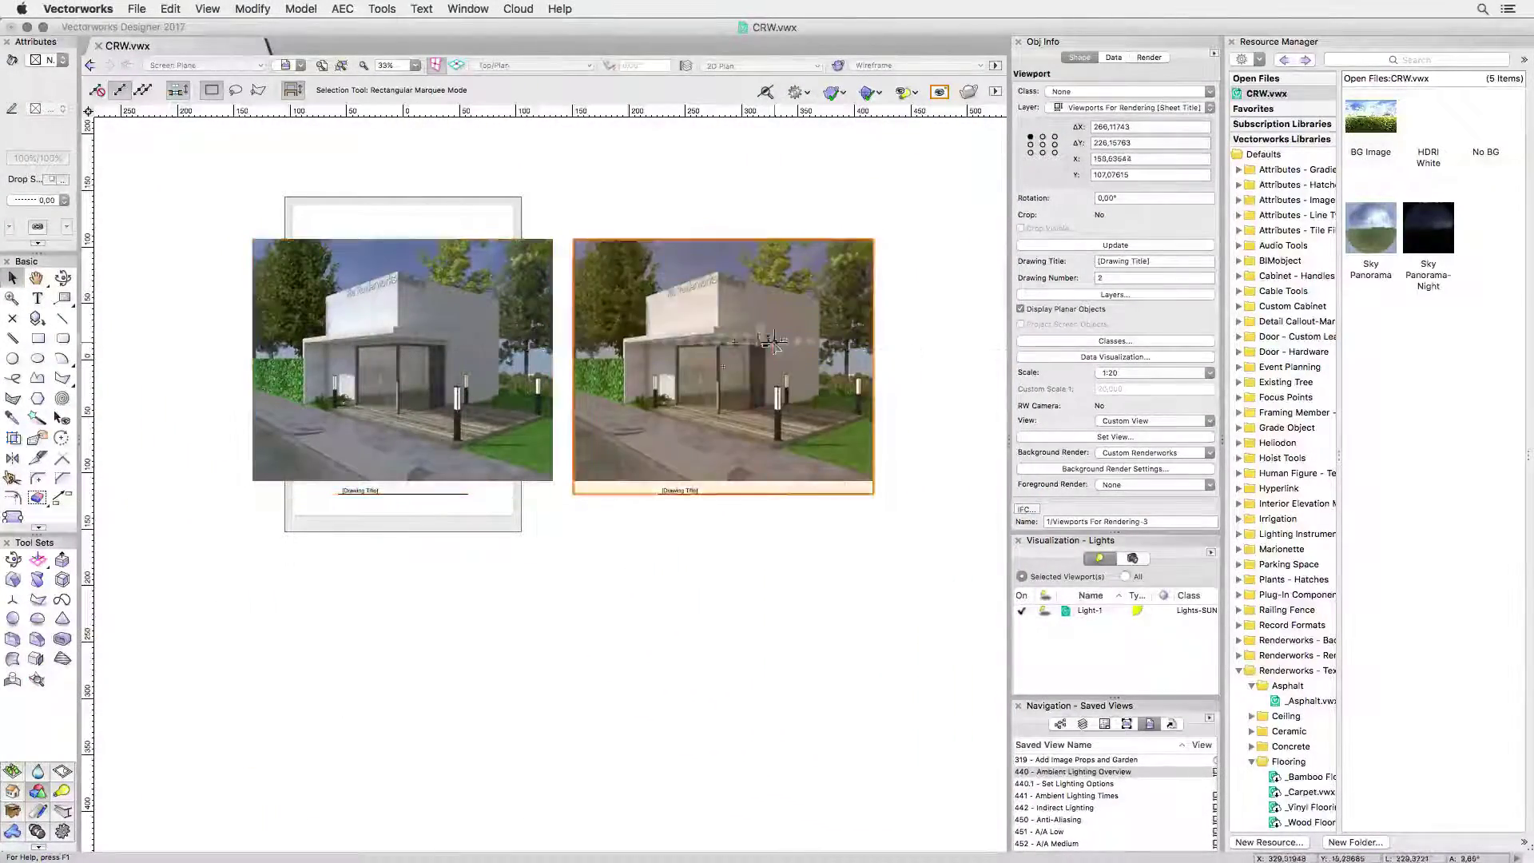
{"action": "scroll", "coordinate": [562, 343], "scroll_direction": "up", "scroll_amount": 3}
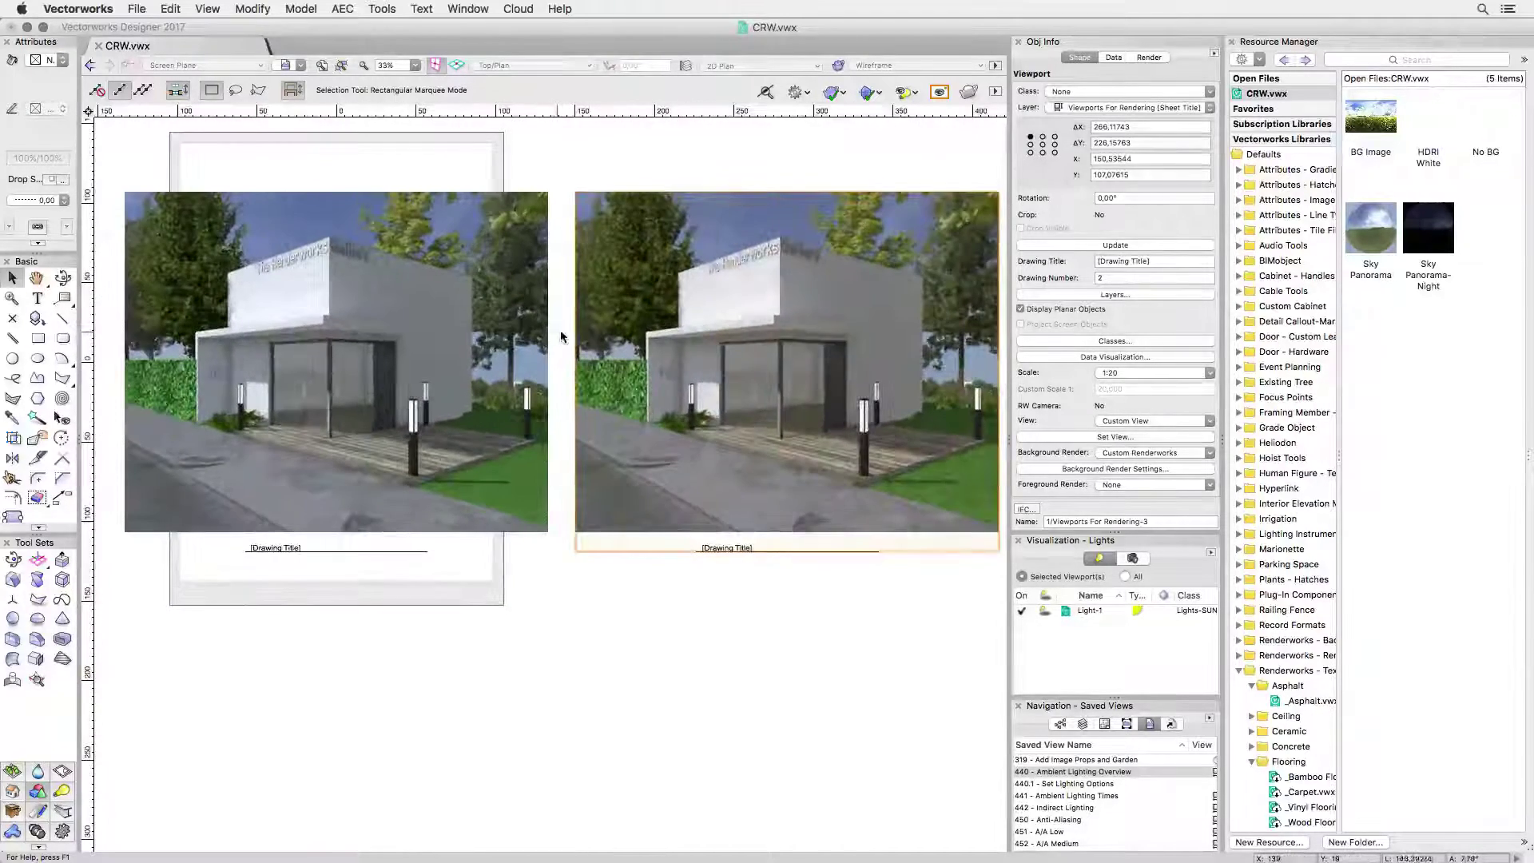
Step: Turn on Blurriness for the second viewport, re-render it, and zoom into the entrance
{"action": "left_click", "coordinate": [1052, 469]}
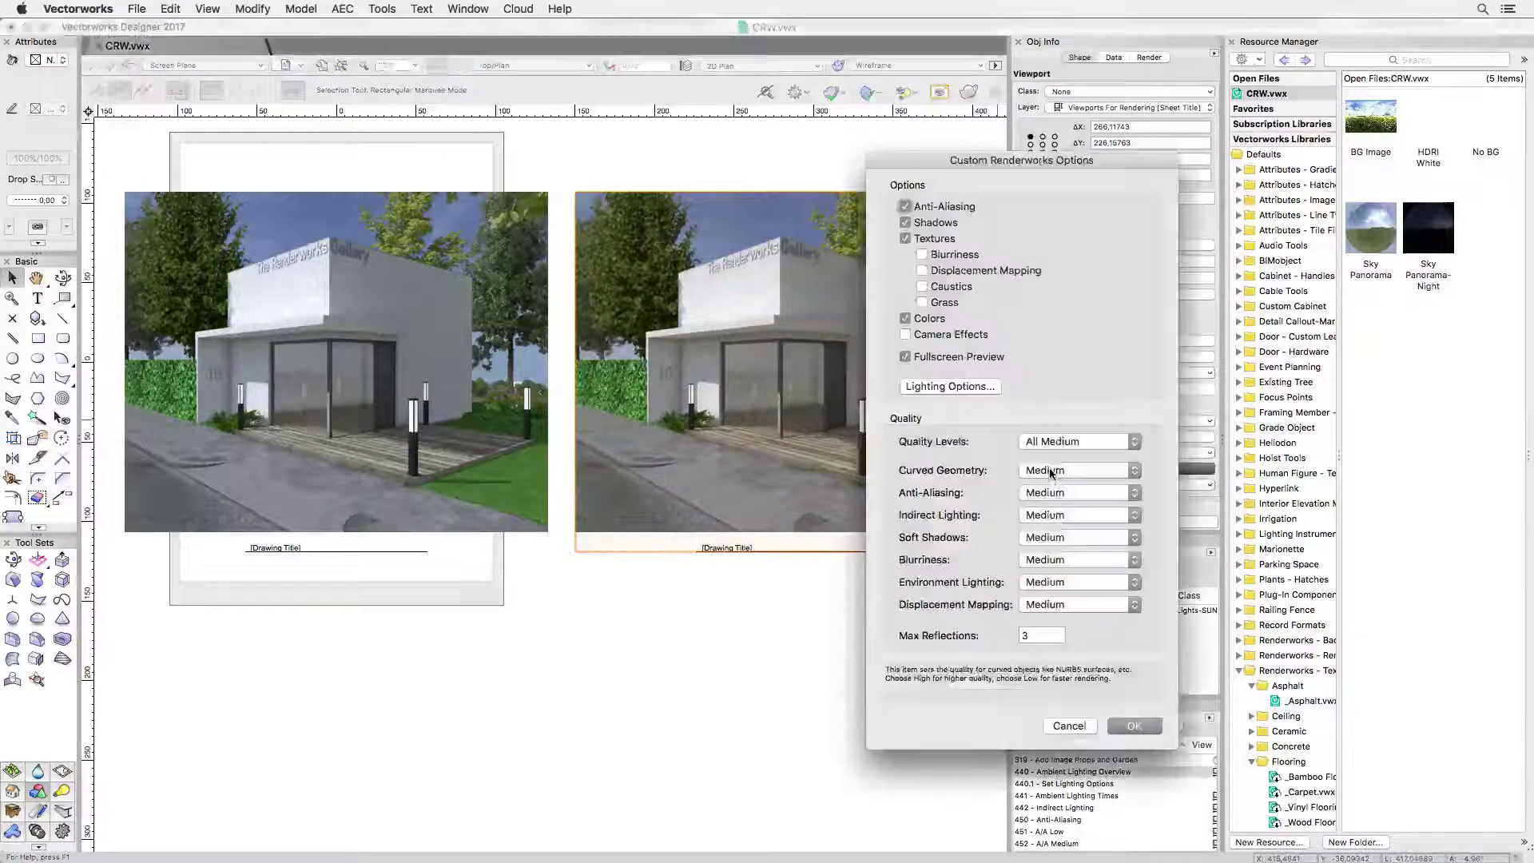
{"action": "left_click", "coordinate": [922, 254]}
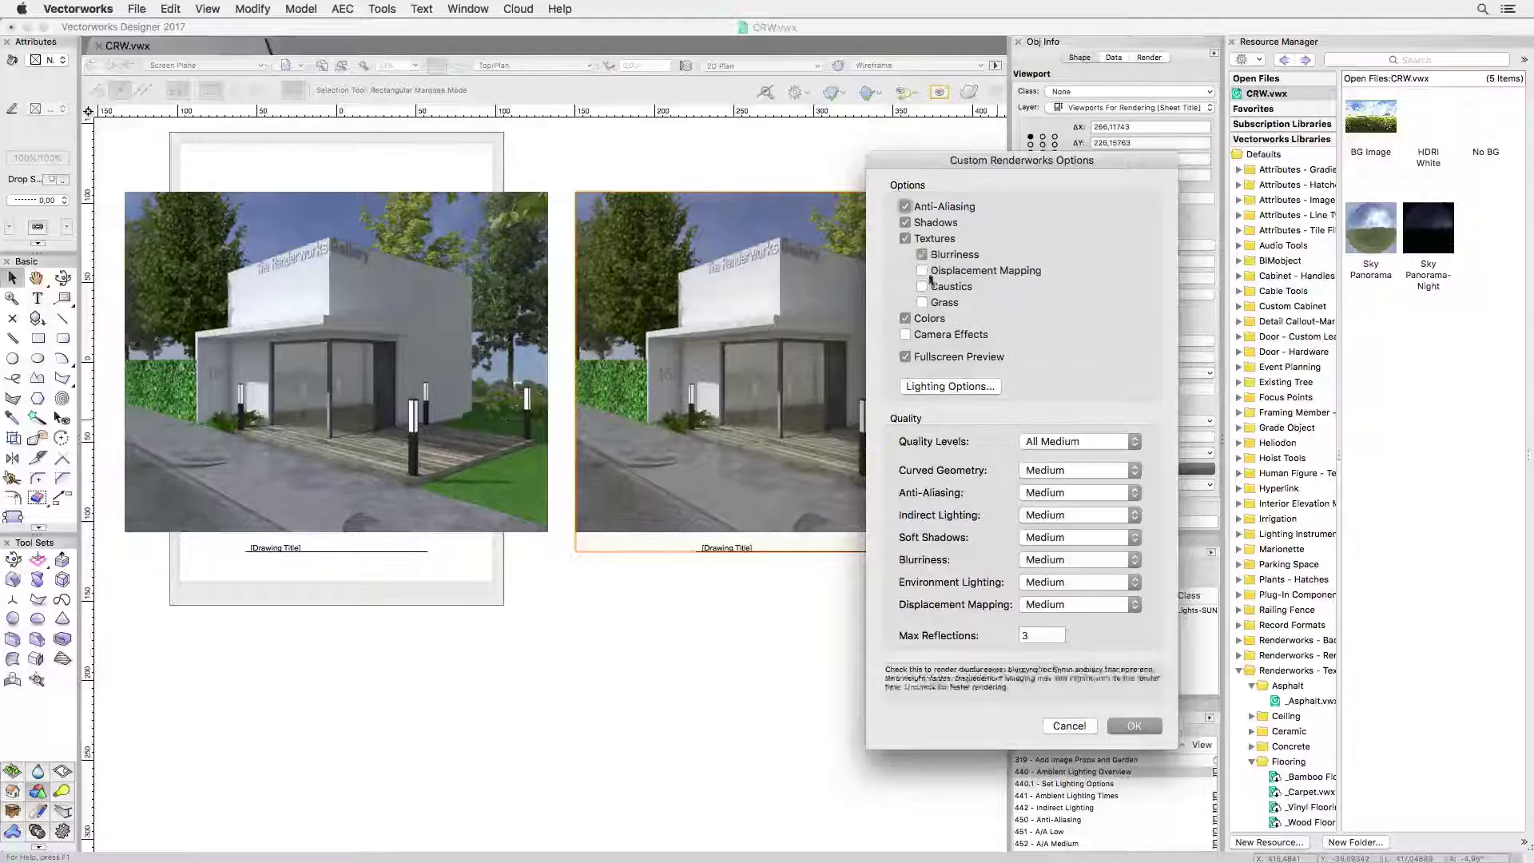
{"action": "left_click", "coordinate": [1134, 726]}
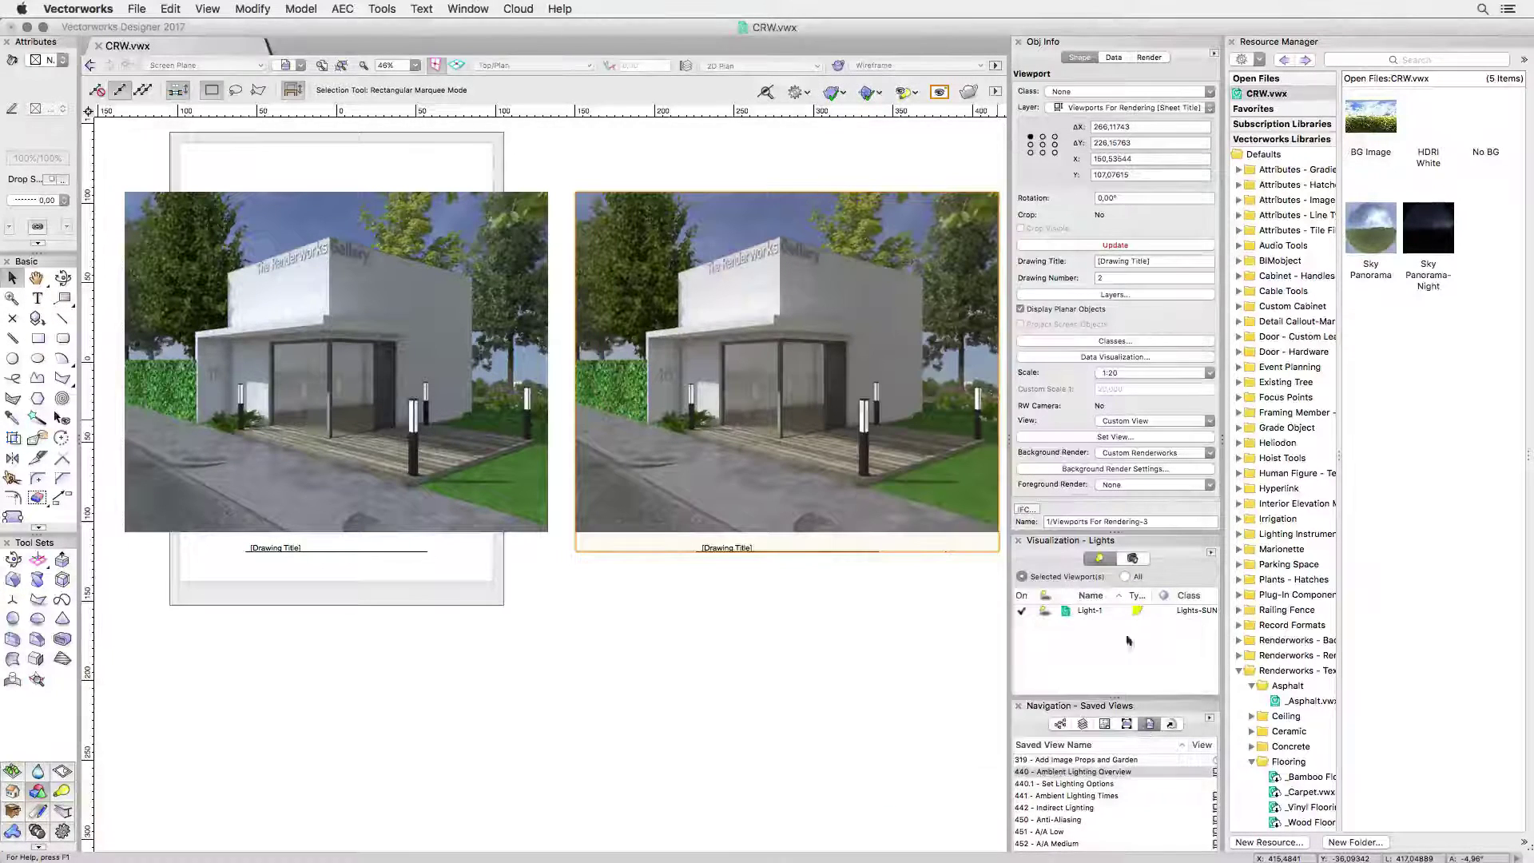
{"action": "left_click", "coordinate": [1079, 245]}
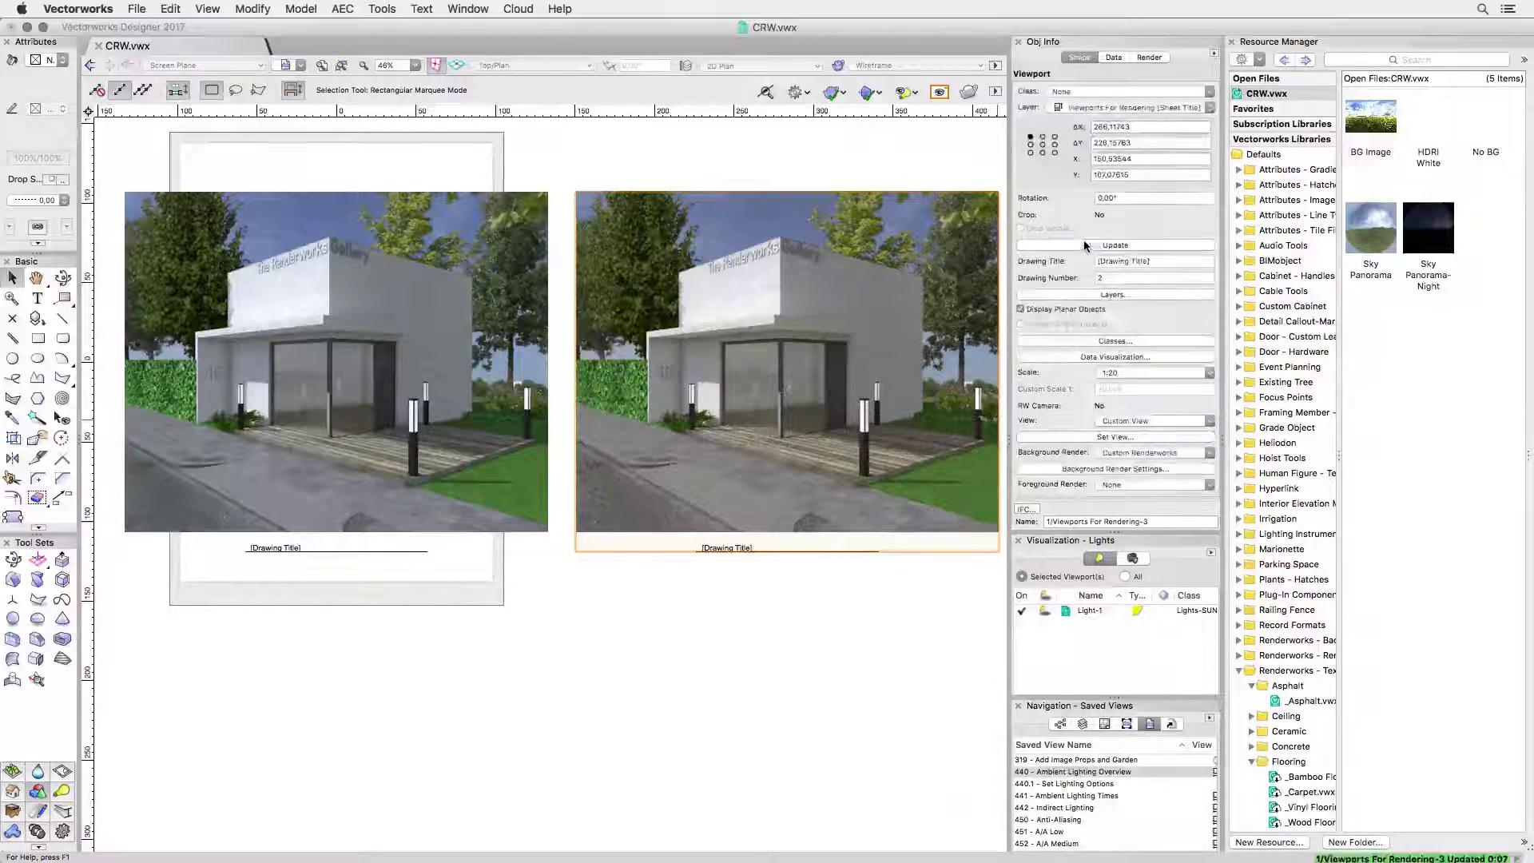
{"action": "key", "text": "c"}
{"action": "mouse_move", "coordinate": [211, 453]}
{"action": "left_mouse_down"}
{"action": "mouse_move", "coordinate": [170, 419]}
{"action": "mouse_move", "coordinate": [751, 475]}
{"action": "mouse_move", "coordinate": [597, 475]}
{"action": "mouse_move", "coordinate": [301, 599]}
{"action": "left_mouse_up"}
Step: Give the Glass-w/Absorption texture's transparency shader 50% blurriness and re-render the viewport
{"action": "key", "text": "x"}
{"action": "right_click", "coordinate": [1374, 467]}
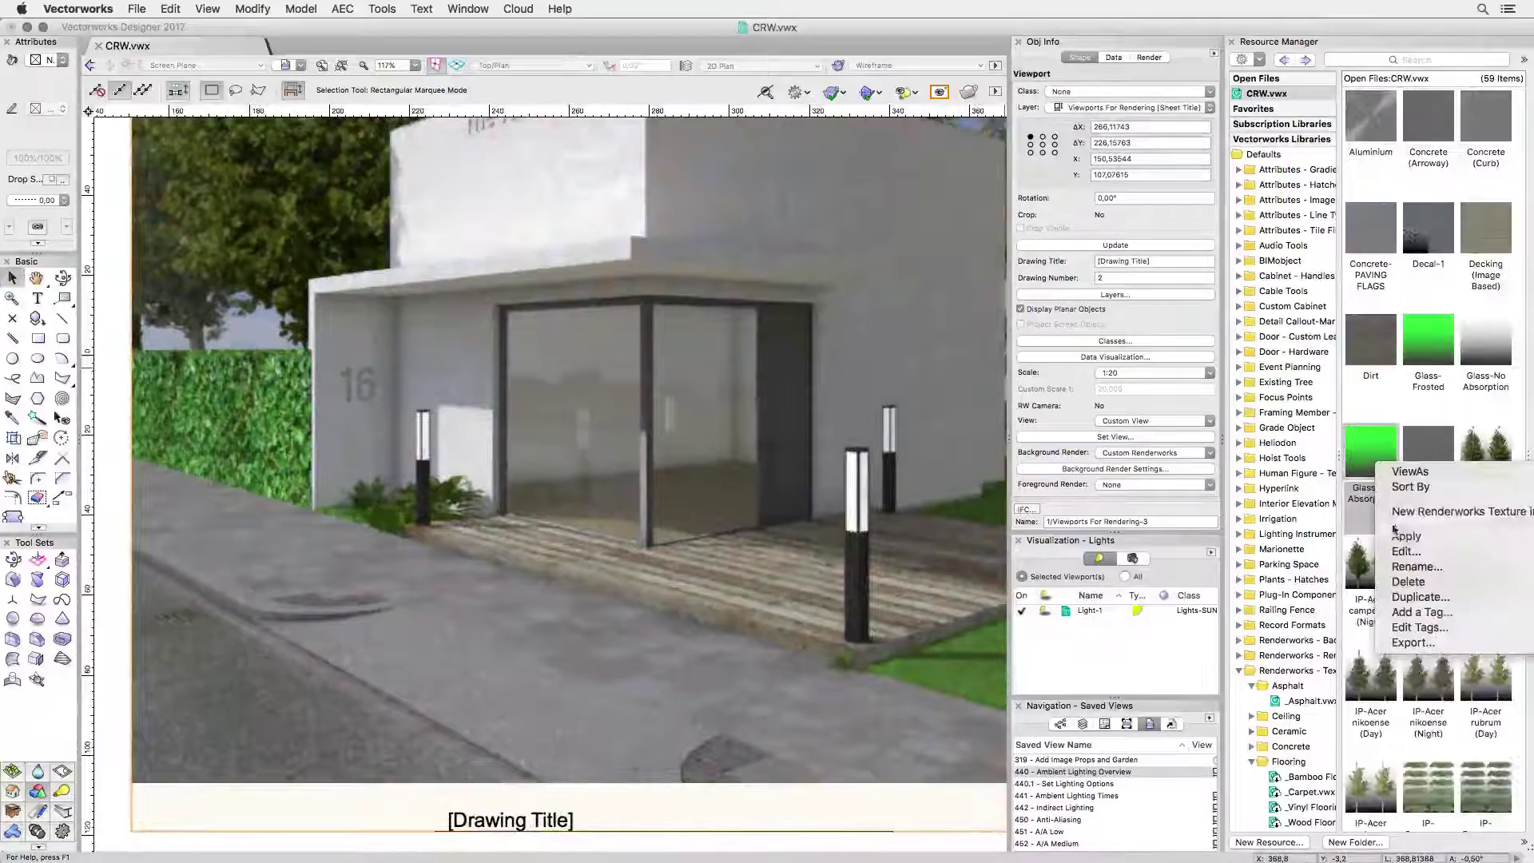
{"action": "left_click", "coordinate": [1396, 551]}
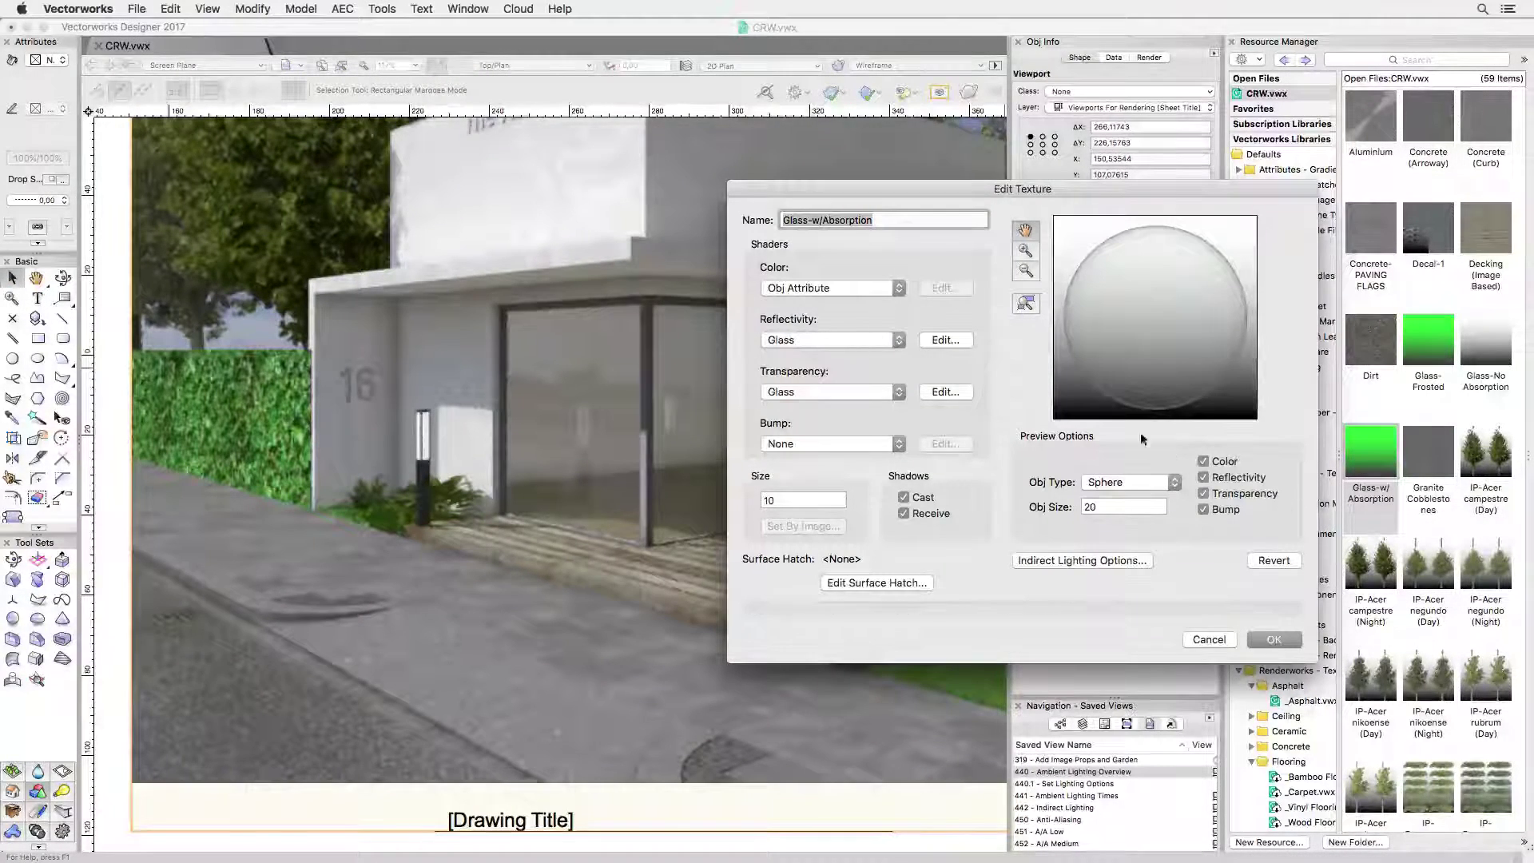
{"action": "left_click", "coordinate": [957, 392]}
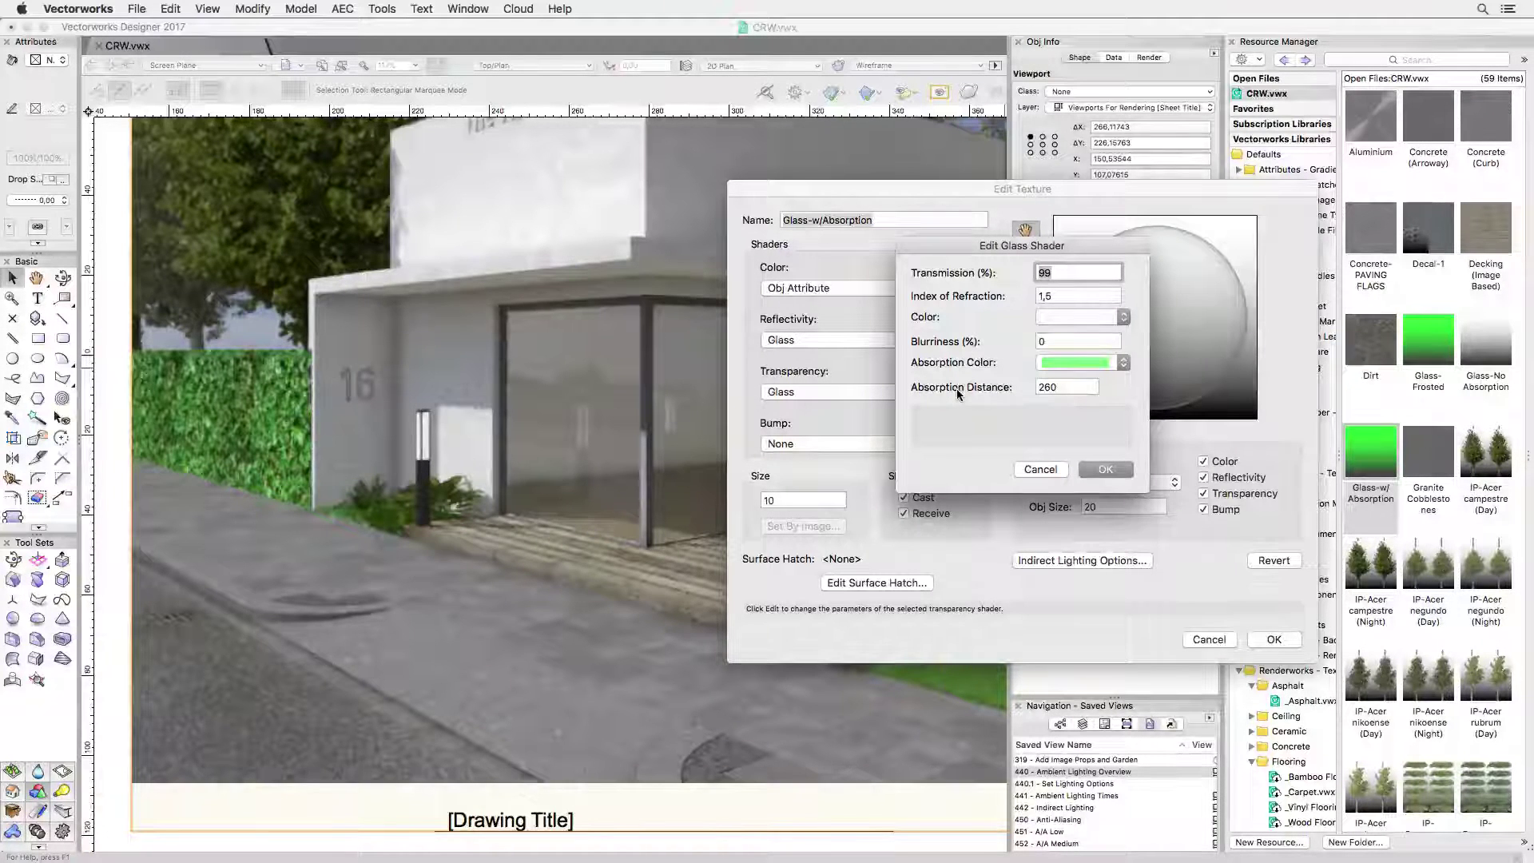
{"action": "left_click", "coordinate": [1066, 343]}
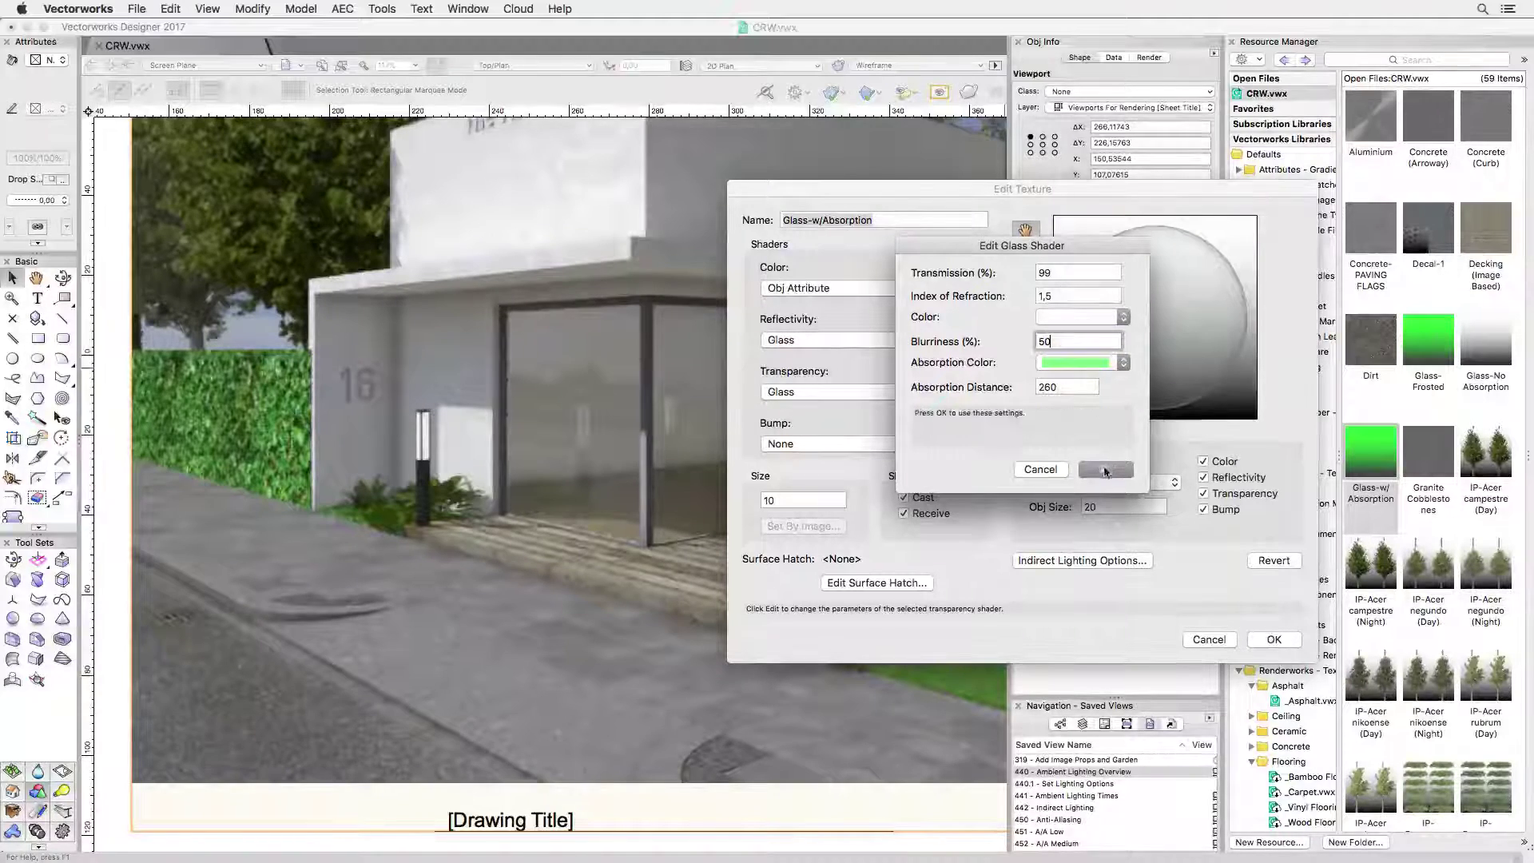
{"action": "left_click", "coordinate": [1105, 469]}
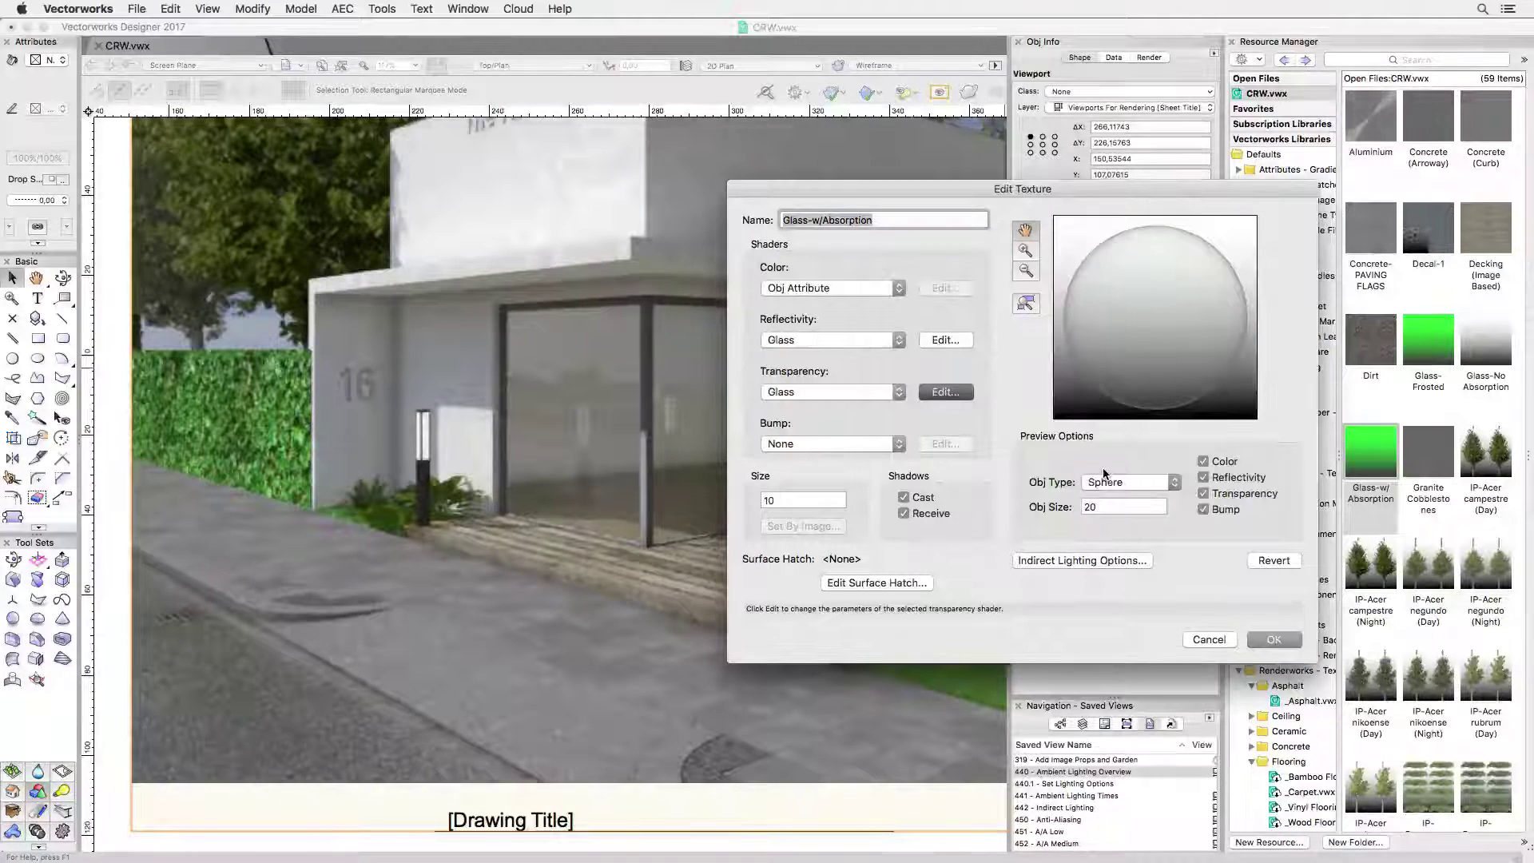
{"action": "left_click", "coordinate": [1264, 639]}
{"action": "left_click", "coordinate": [1096, 246]}
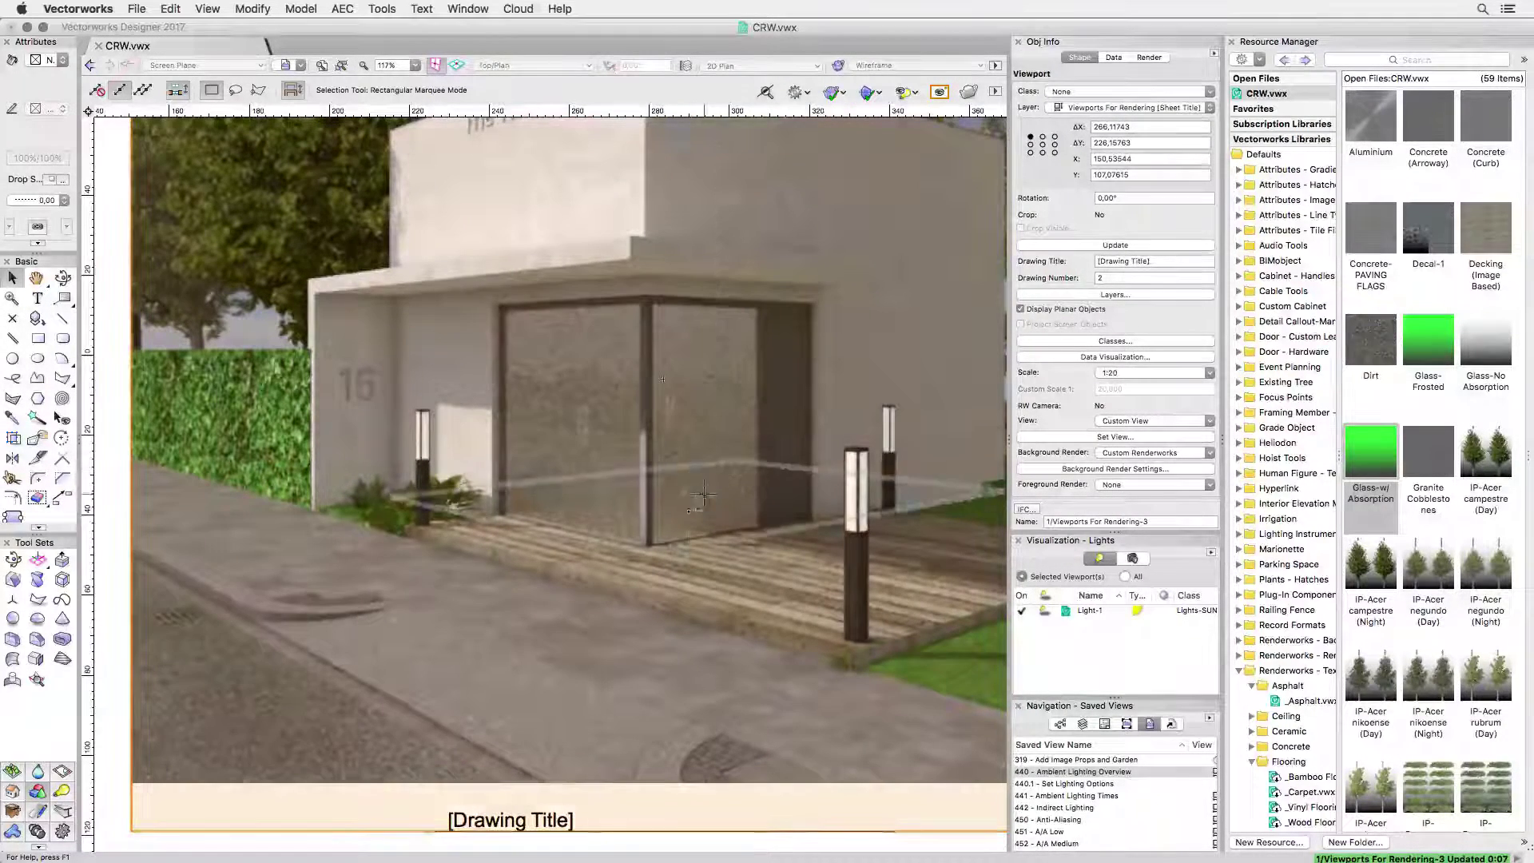
Step: Clip the other gallery viewport to the entrance doors and open its background render settings
{"action": "left_click", "coordinate": [675, 604]}
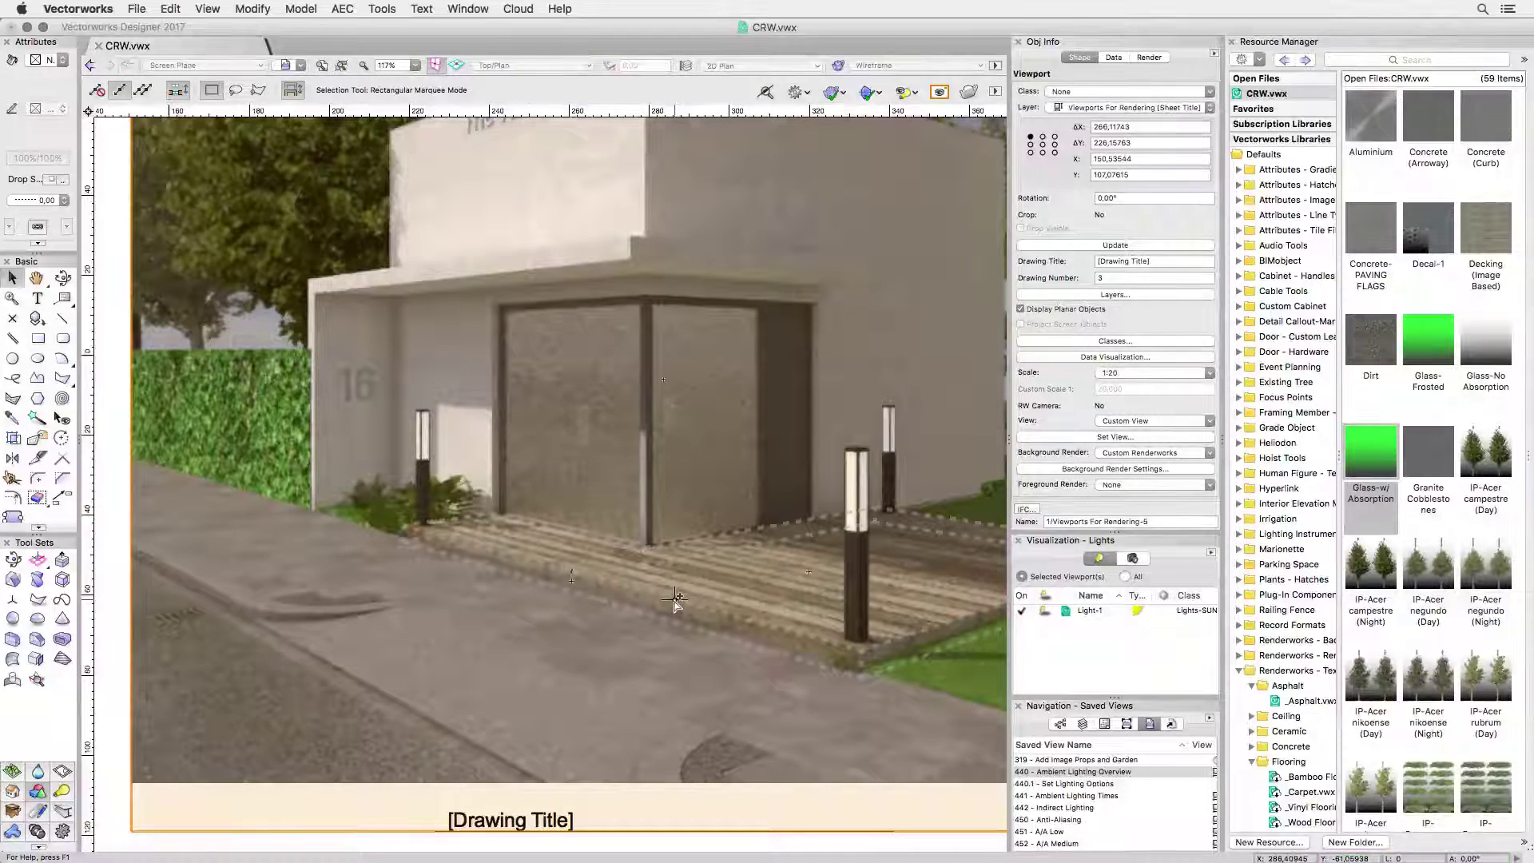
{"action": "left_click", "coordinate": [38, 498]}
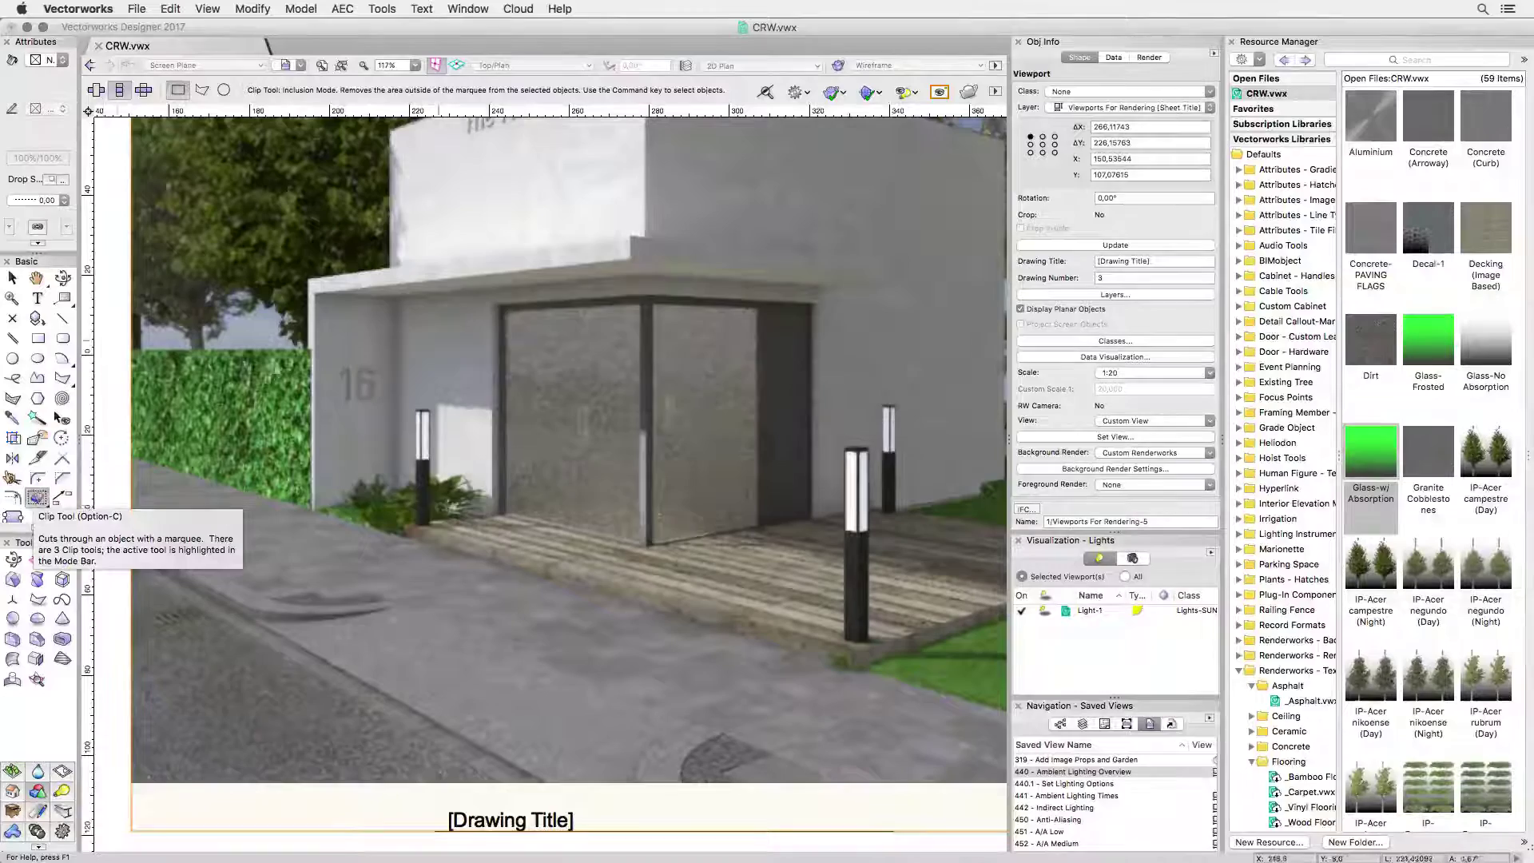
{"action": "left_click_drag", "start_coordinate": [492, 305], "coordinate": [767, 556]}
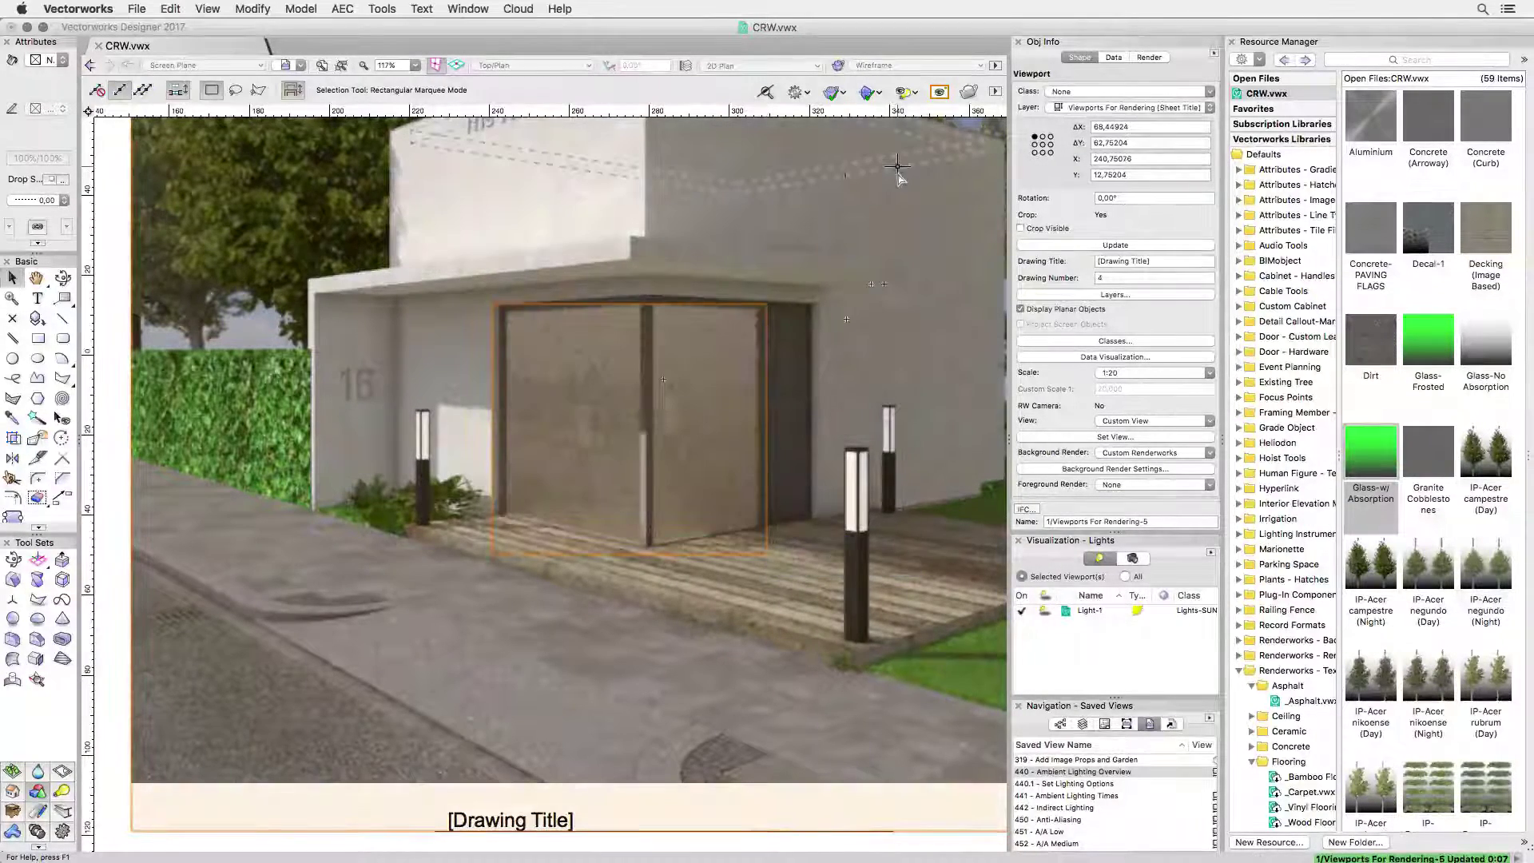
{"action": "left_click", "coordinate": [1088, 471]}
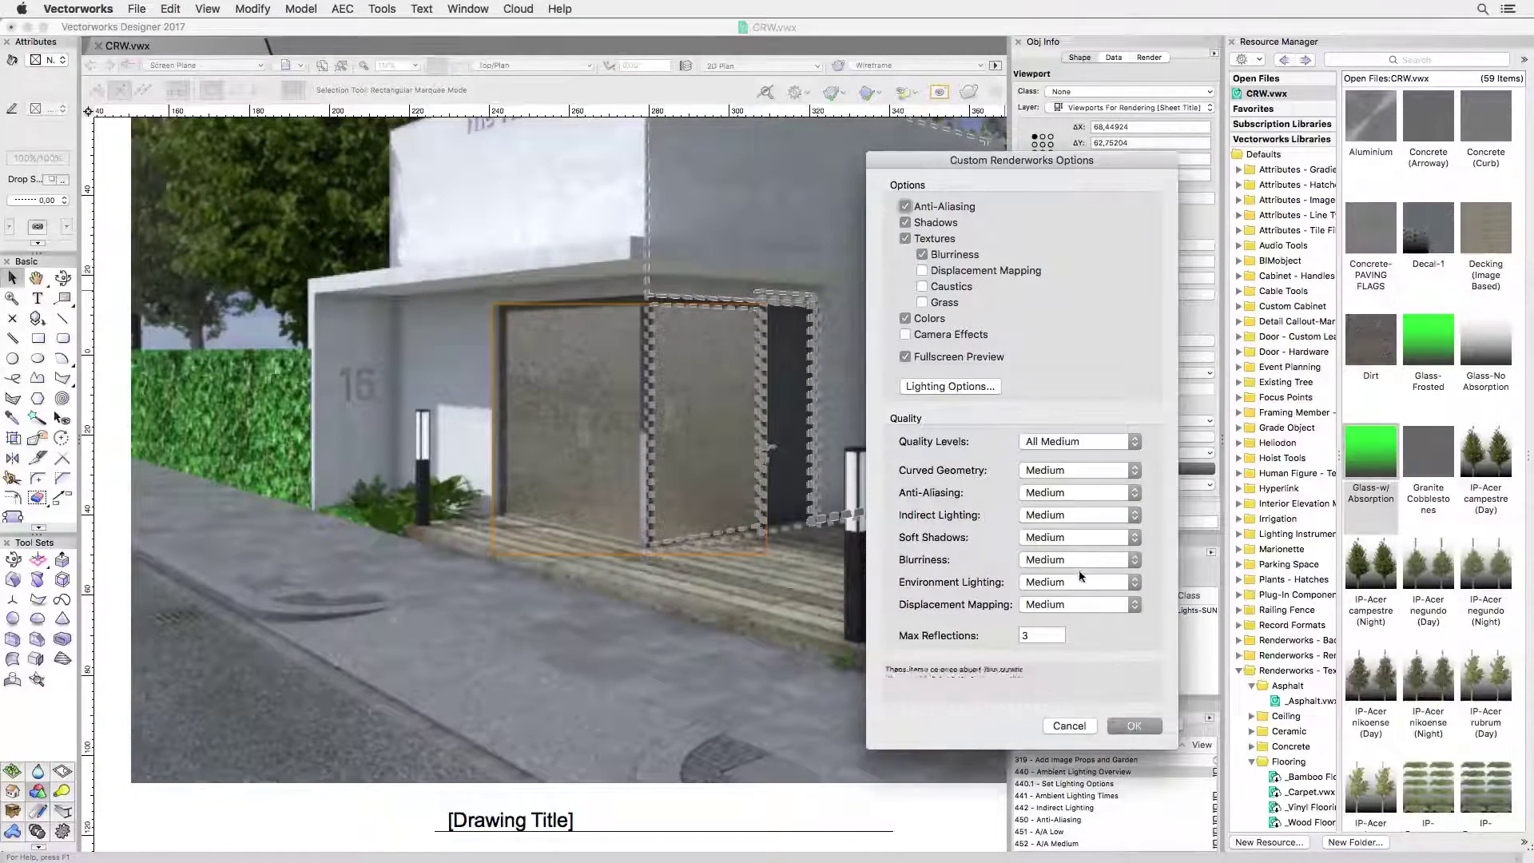
Step: Set the door viewport's Blurriness quality to Very High and confirm
{"action": "left_click", "coordinate": [1079, 559]}
{"action": "left_click", "coordinate": [1079, 593]}
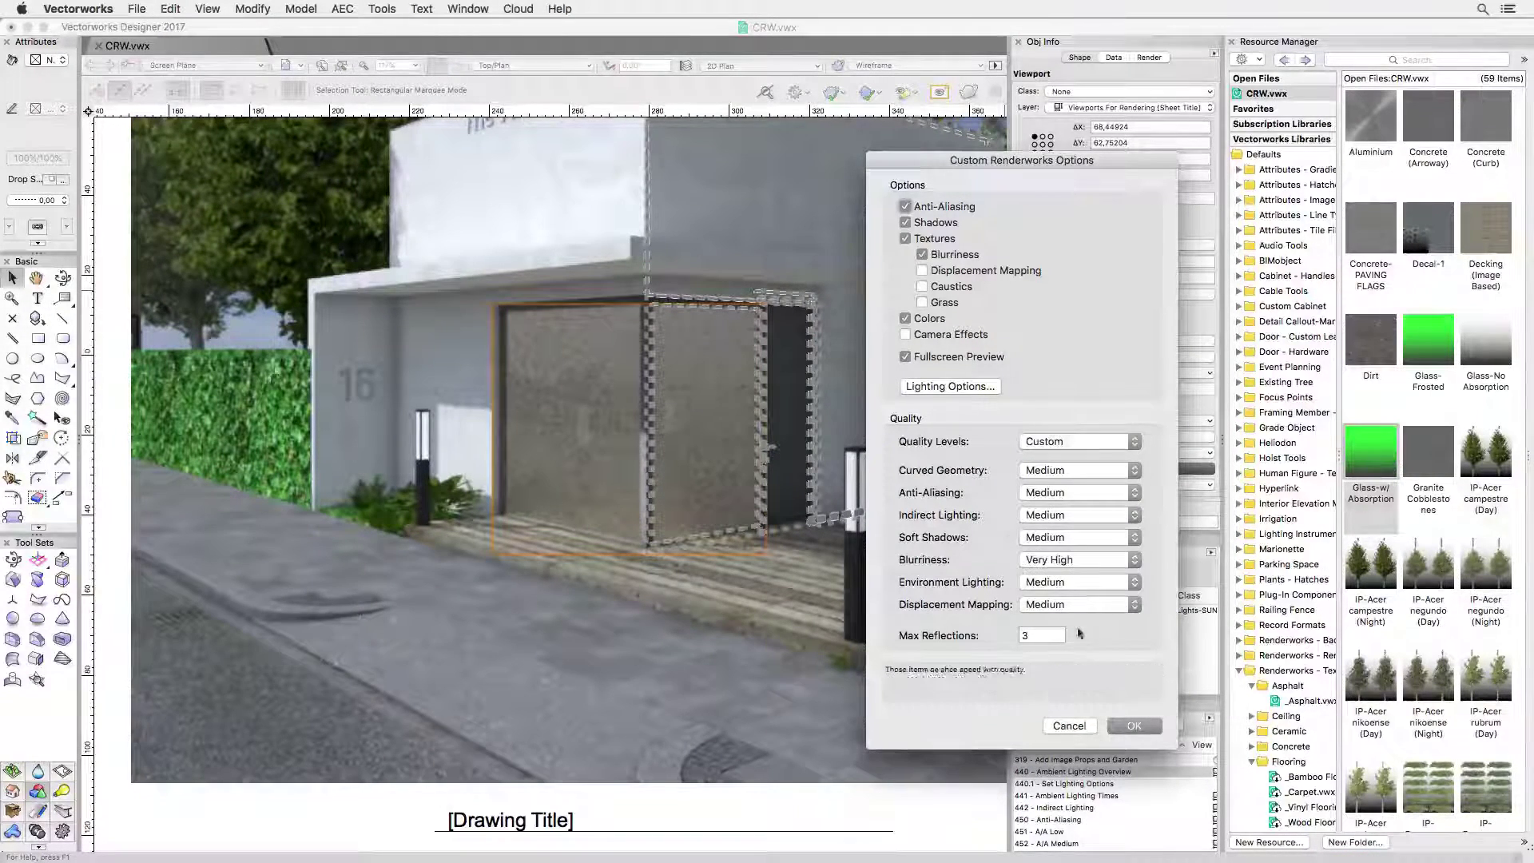
{"action": "left_click", "coordinate": [1132, 725]}
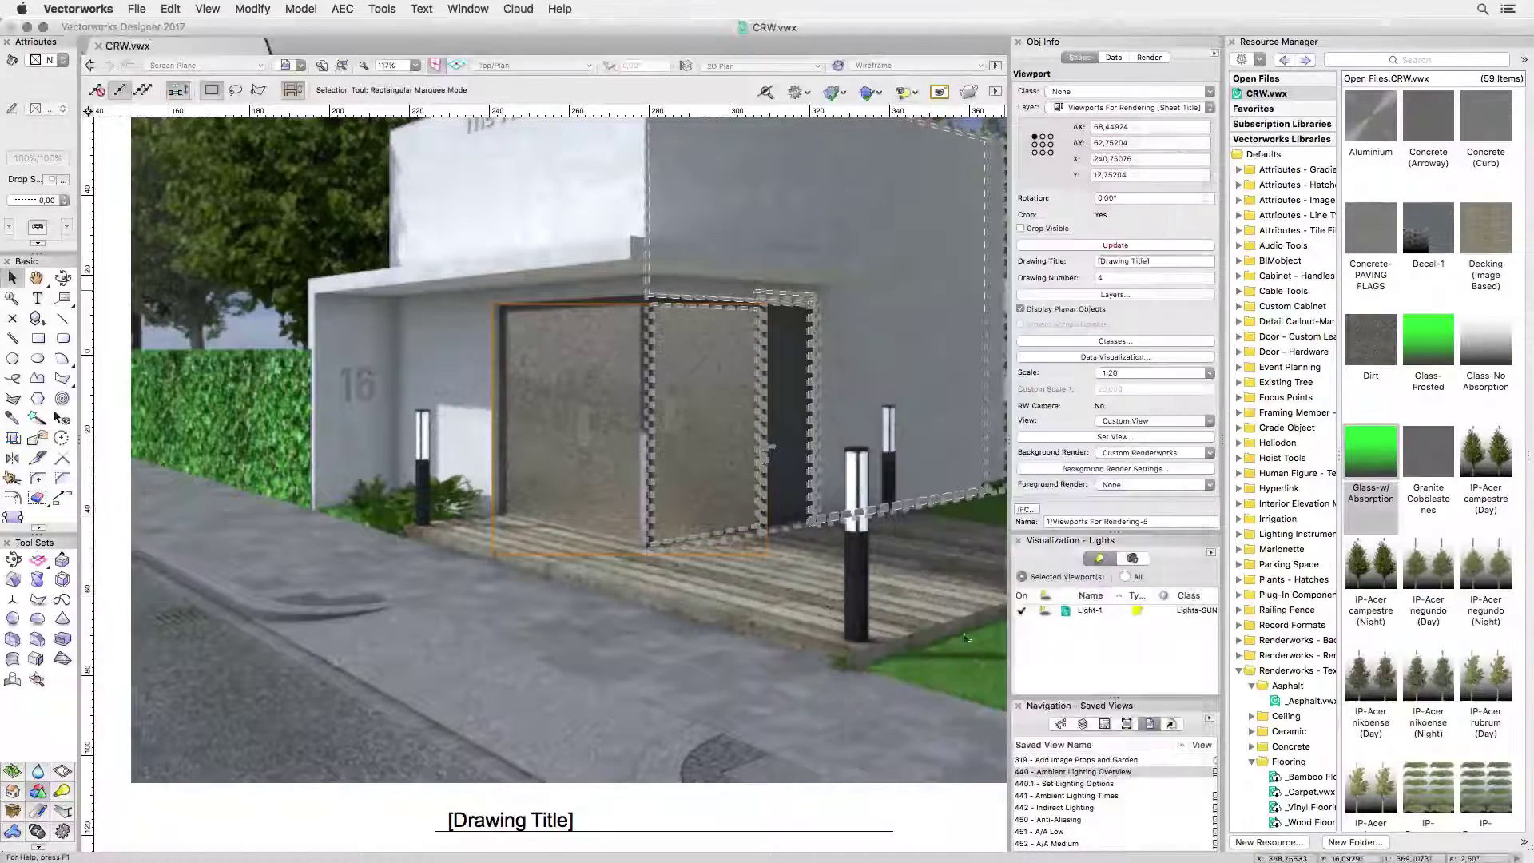
Step: Place a duplicate door viewport to the left and re-render the original
{"action": "left_click_drag", "start_coordinate": [701, 490], "coordinate": [413, 490]}
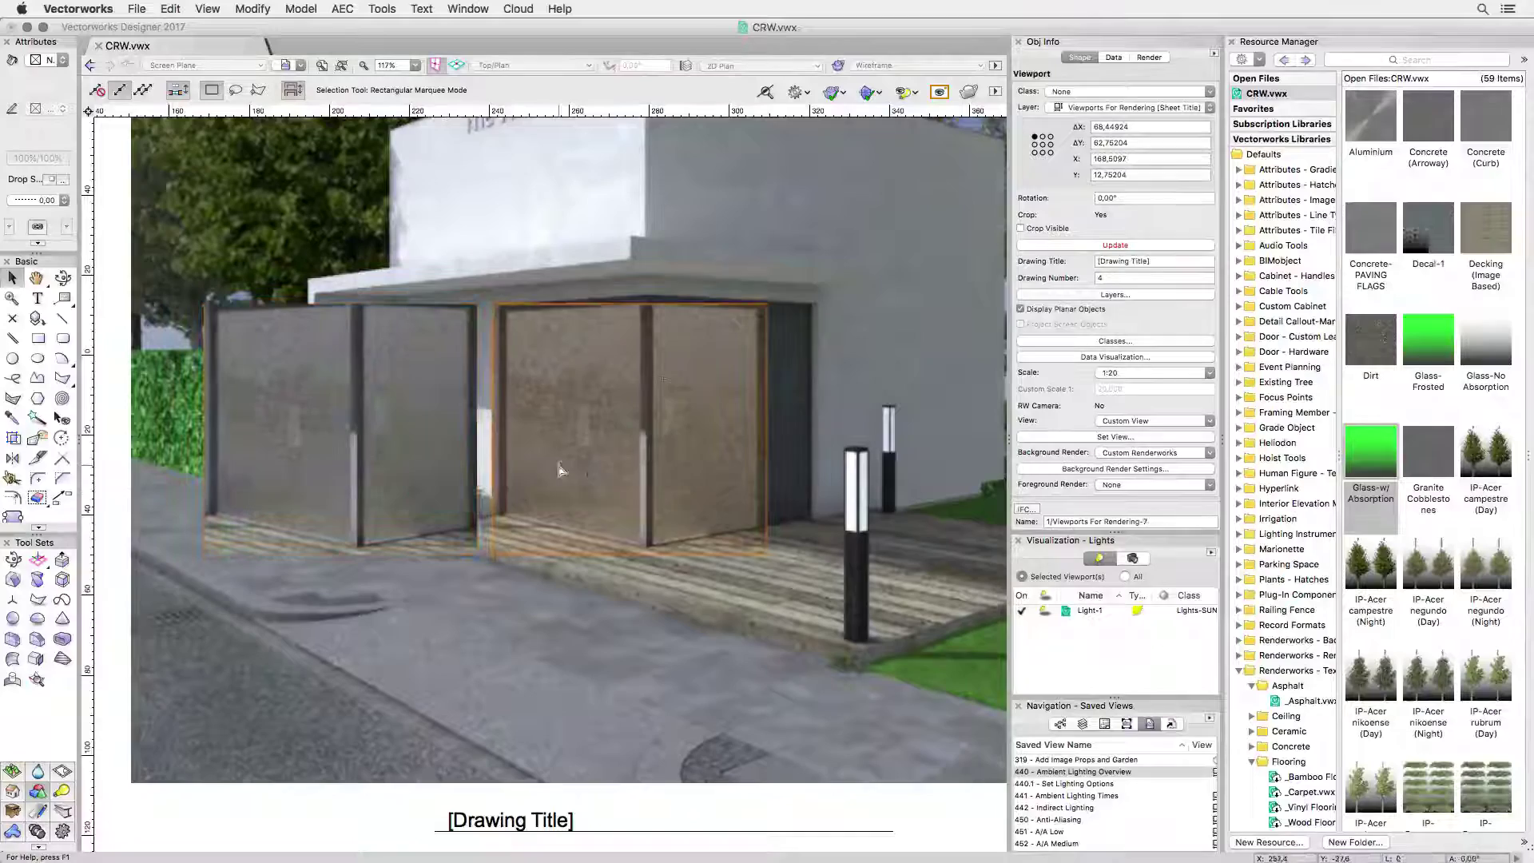
{"action": "left_click", "coordinate": [799, 359]}
{"action": "left_click", "coordinate": [1050, 245]}
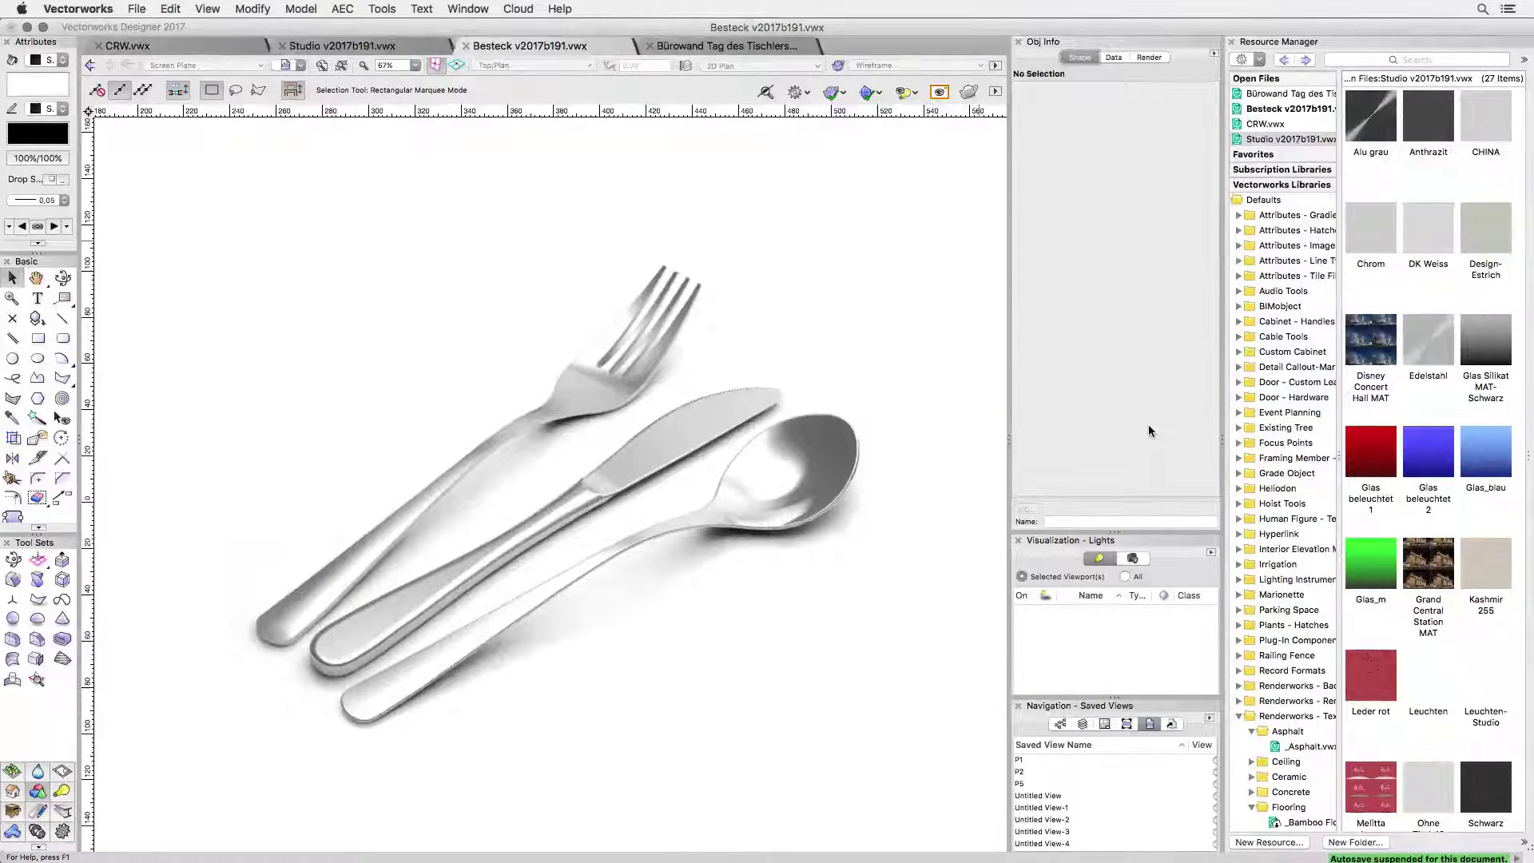
Step: Switch back to the CRW.vwx drawing with Ctrl+Tab
{"action": "key", "text": "ctrl+Tab"}
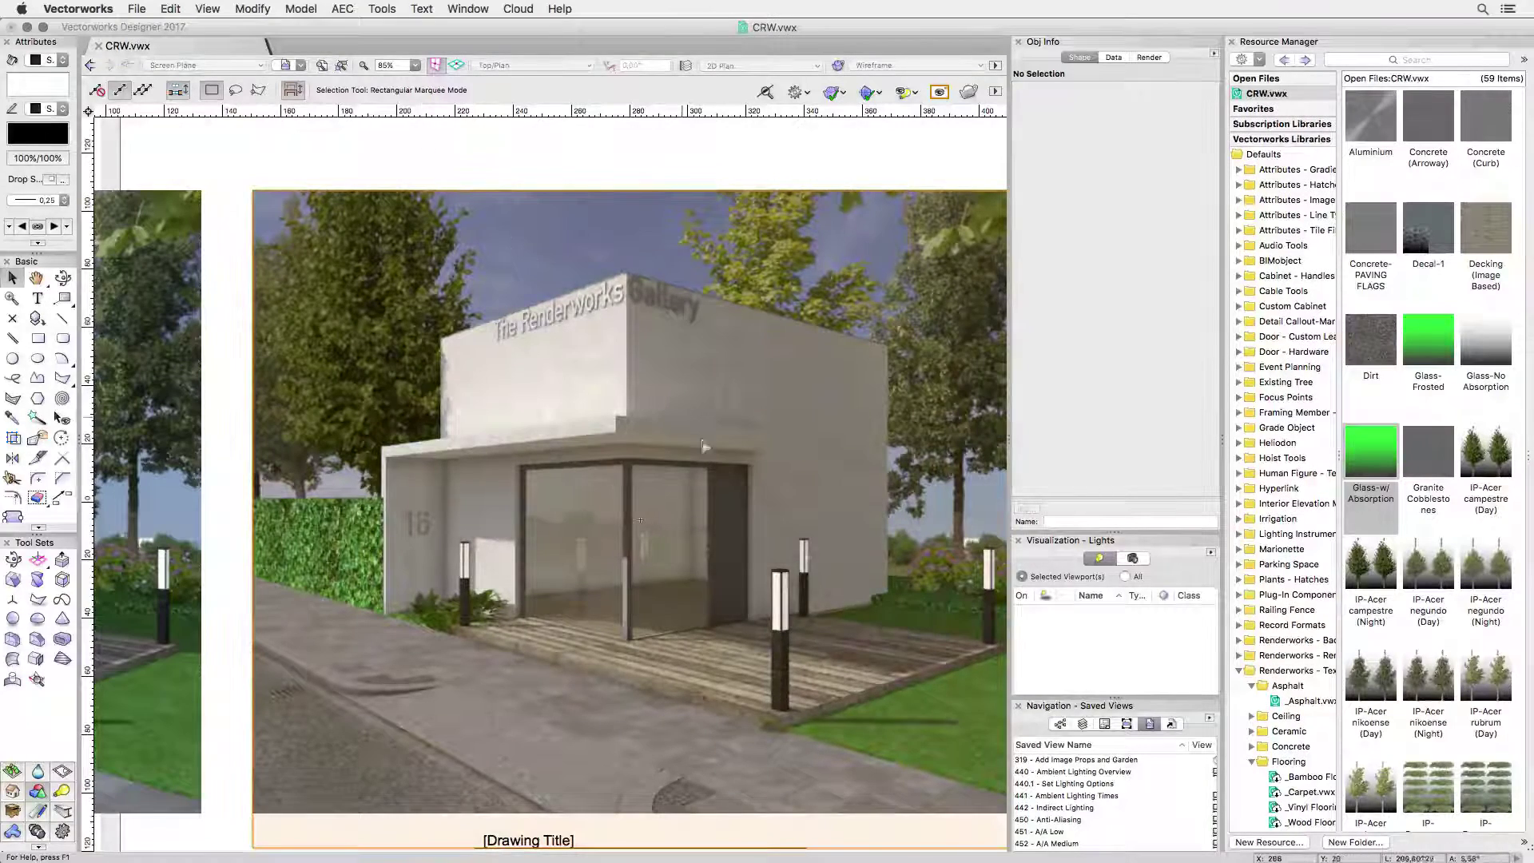
{"action": "double_click", "coordinate": [1067, 821]}
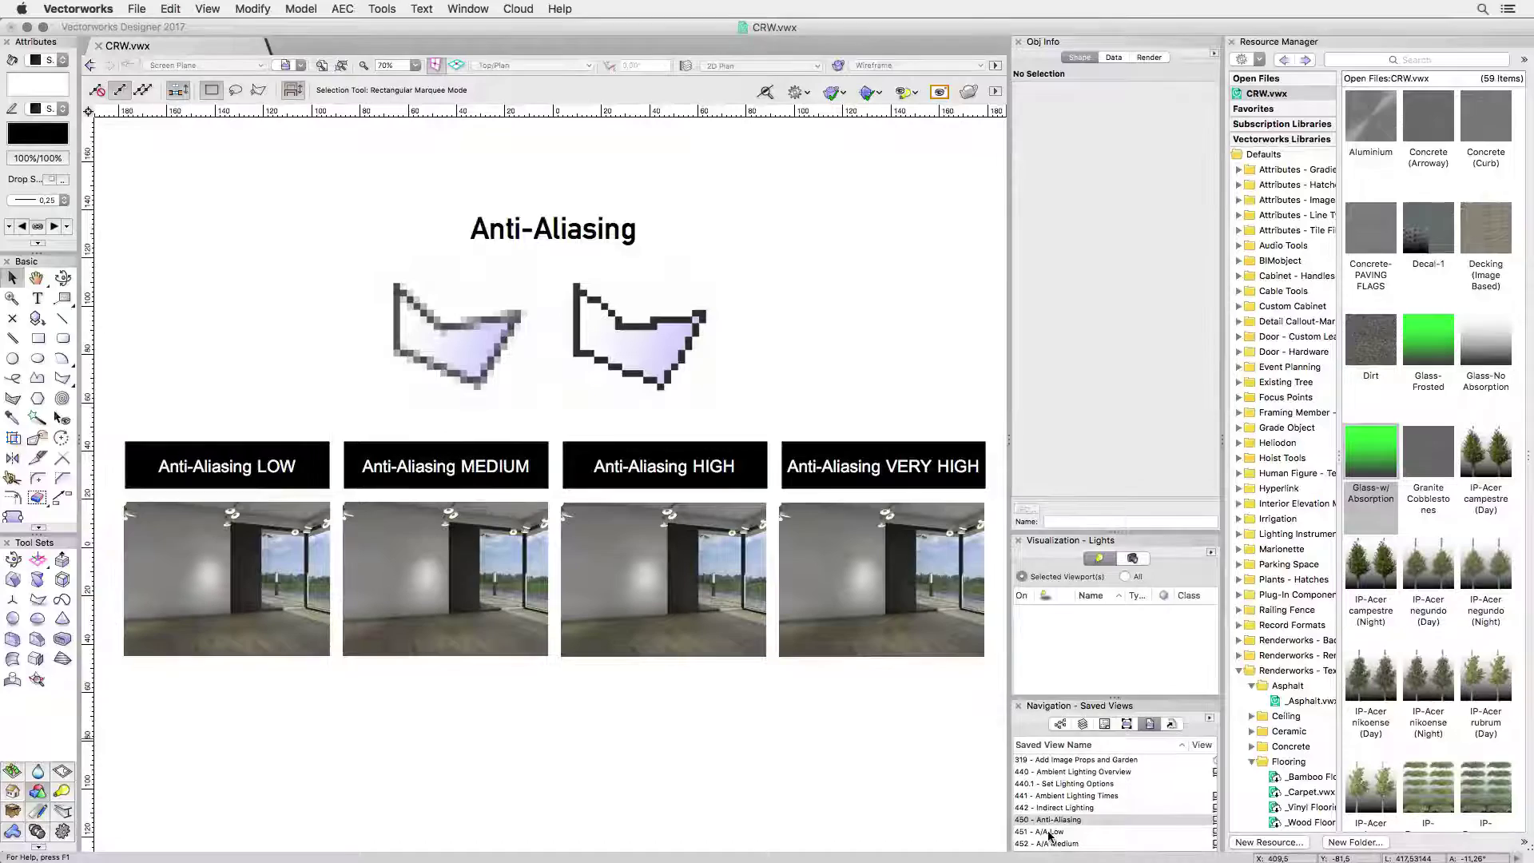
{"action": "left_click", "coordinate": [89, 65]}
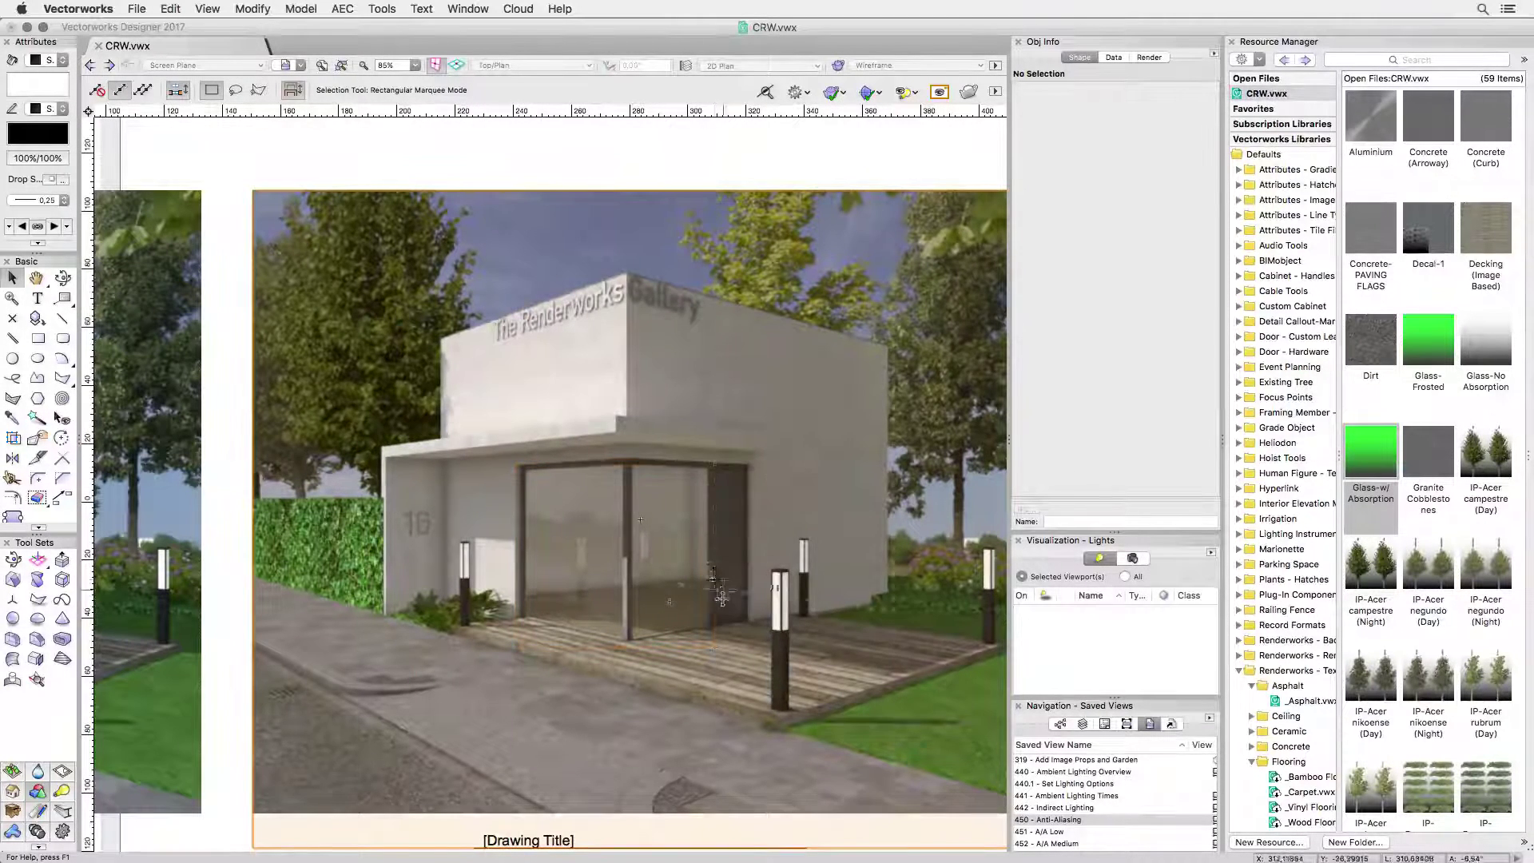
{"action": "key", "text": "c"}
{"action": "left_click_drag", "start_coordinate": [731, 575], "coordinate": [739, 536]}
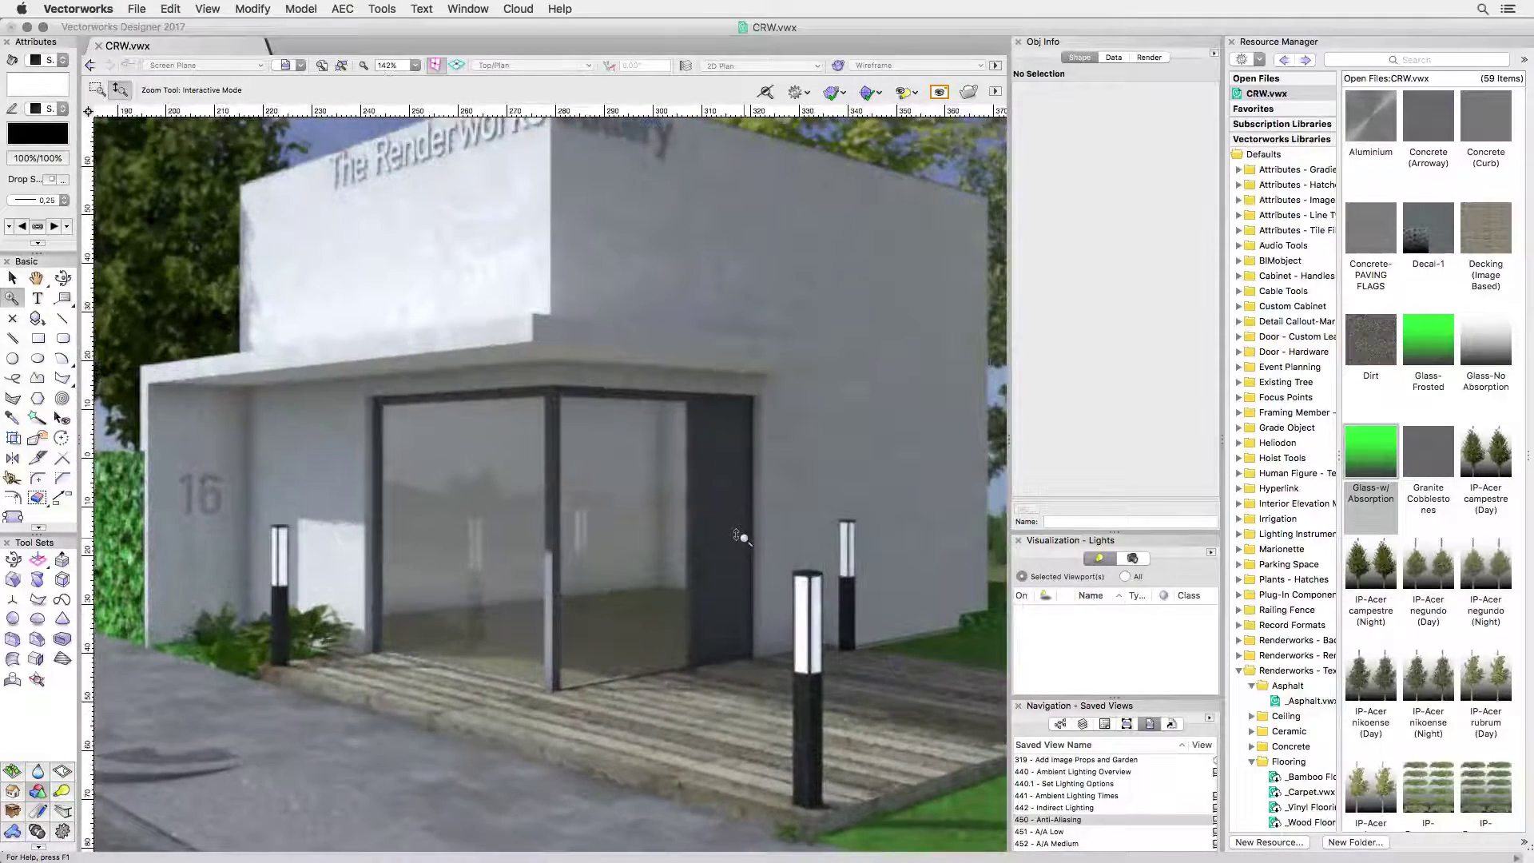
Step: Review the A/A Low and A/A Medium saved views, zooming into the window corner
{"action": "double_click", "coordinate": [1046, 833]}
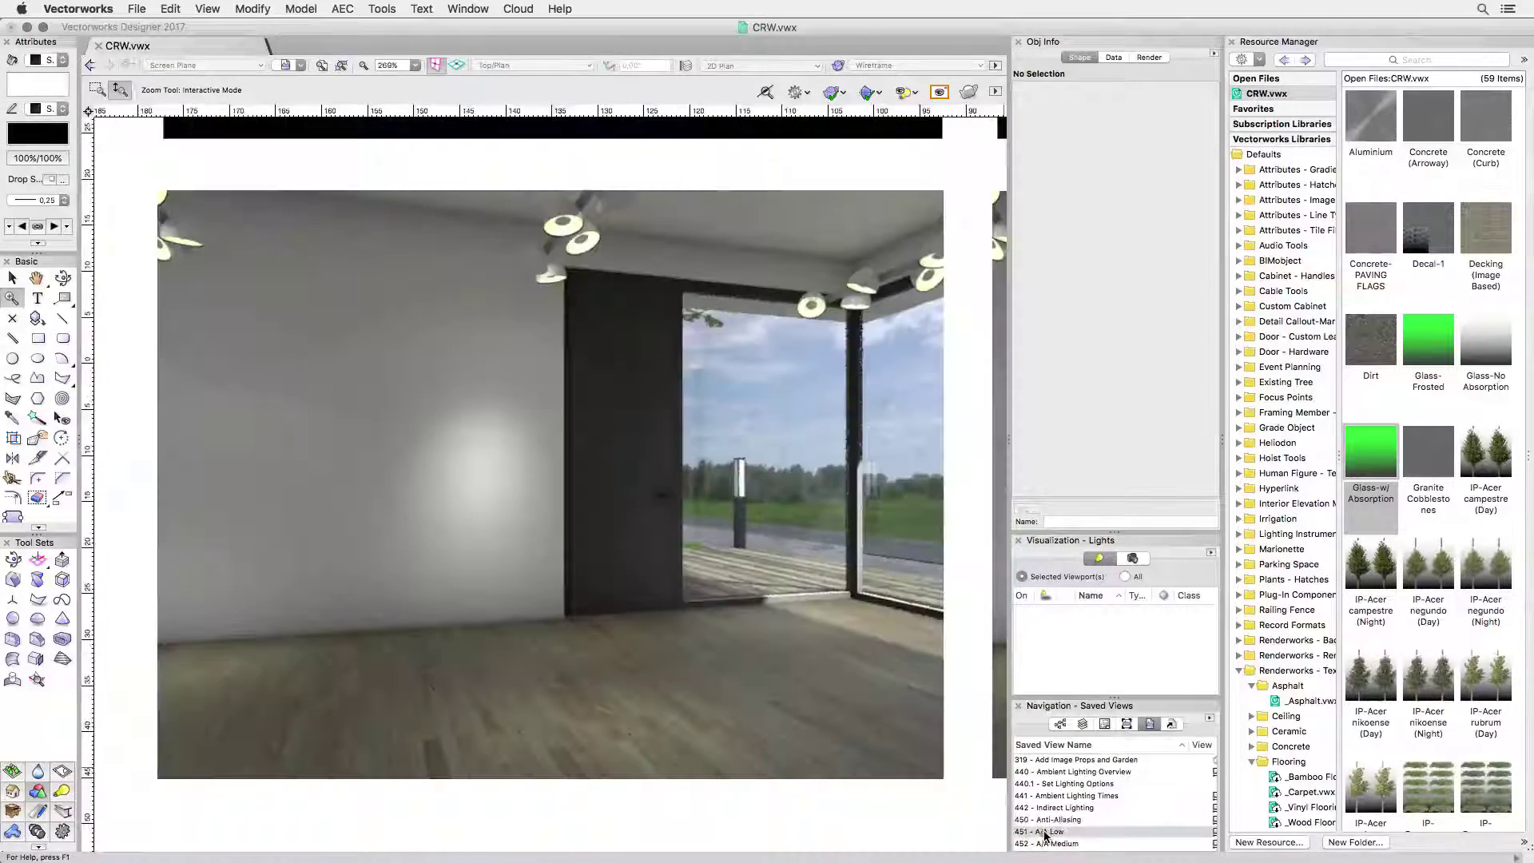
{"action": "left_click_drag", "start_coordinate": [885, 452], "coordinate": [879, 407]}
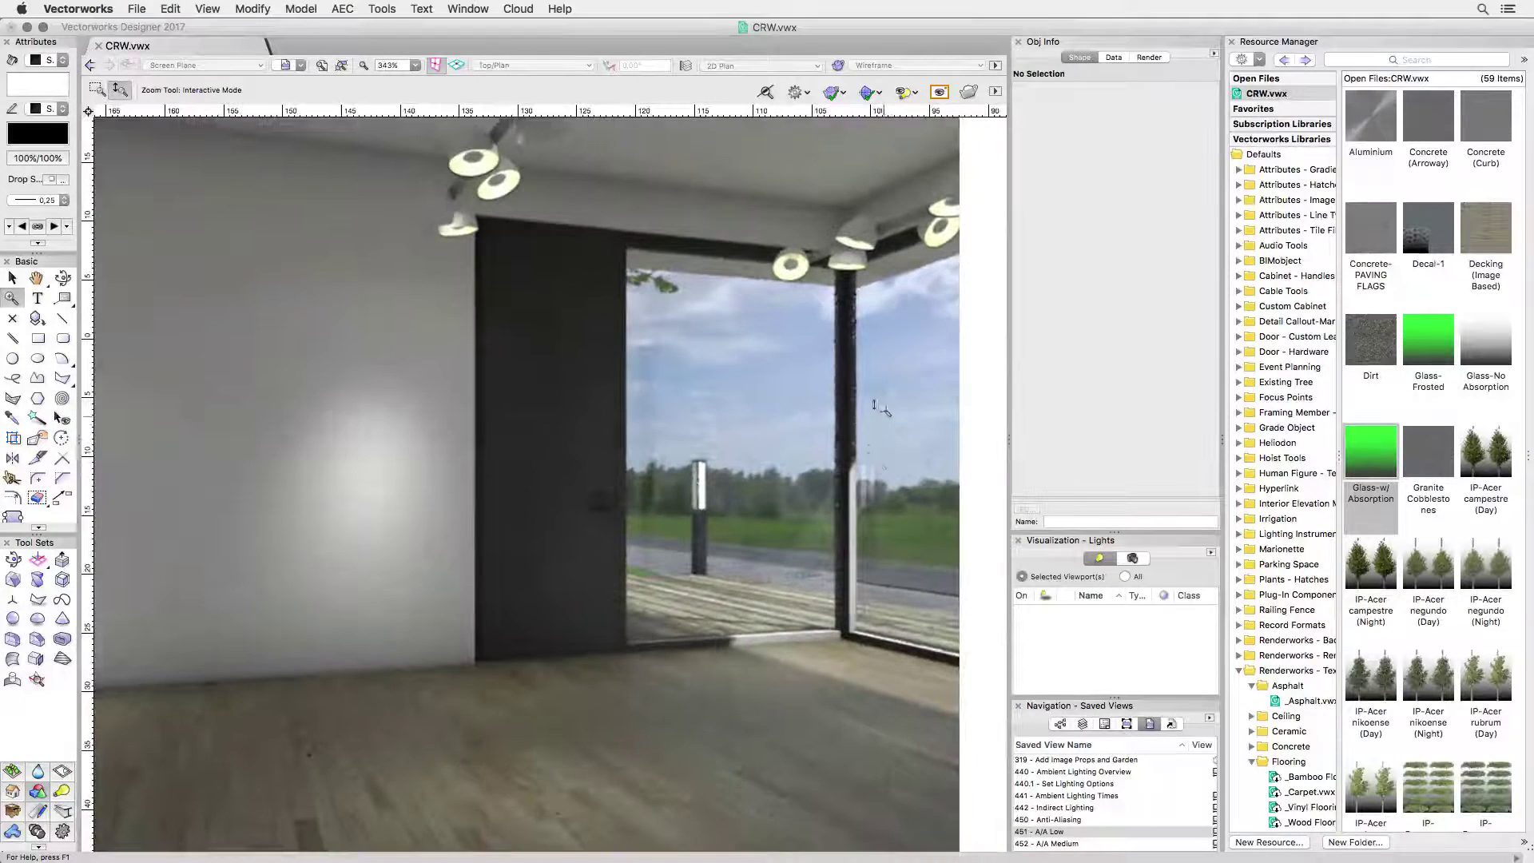
{"action": "double_click", "coordinate": [1038, 844]}
{"action": "left_click_drag", "start_coordinate": [917, 488], "coordinate": [917, 447]}
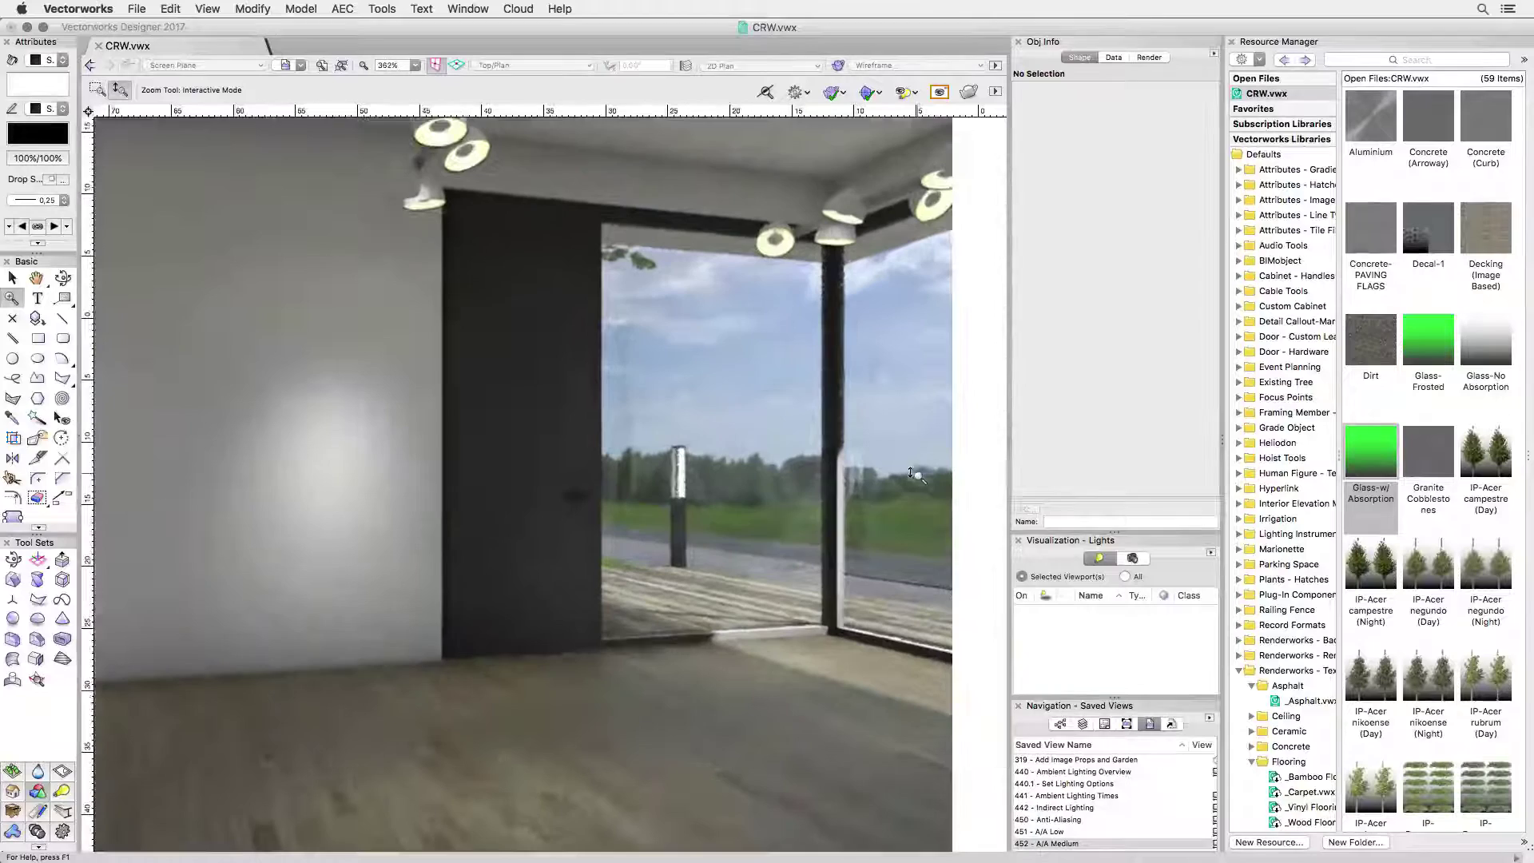
{"action": "scroll", "coordinate": [1051, 816], "scroll_direction": "down", "scroll_amount": 1}
{"action": "scroll", "coordinate": [1051, 817], "scroll_direction": "down", "scroll_amount": 1}
Step: Review A/A High and Very High, then the comparison with render times 00:04:06 to 03:19:50
{"action": "double_click", "coordinate": [1043, 831]}
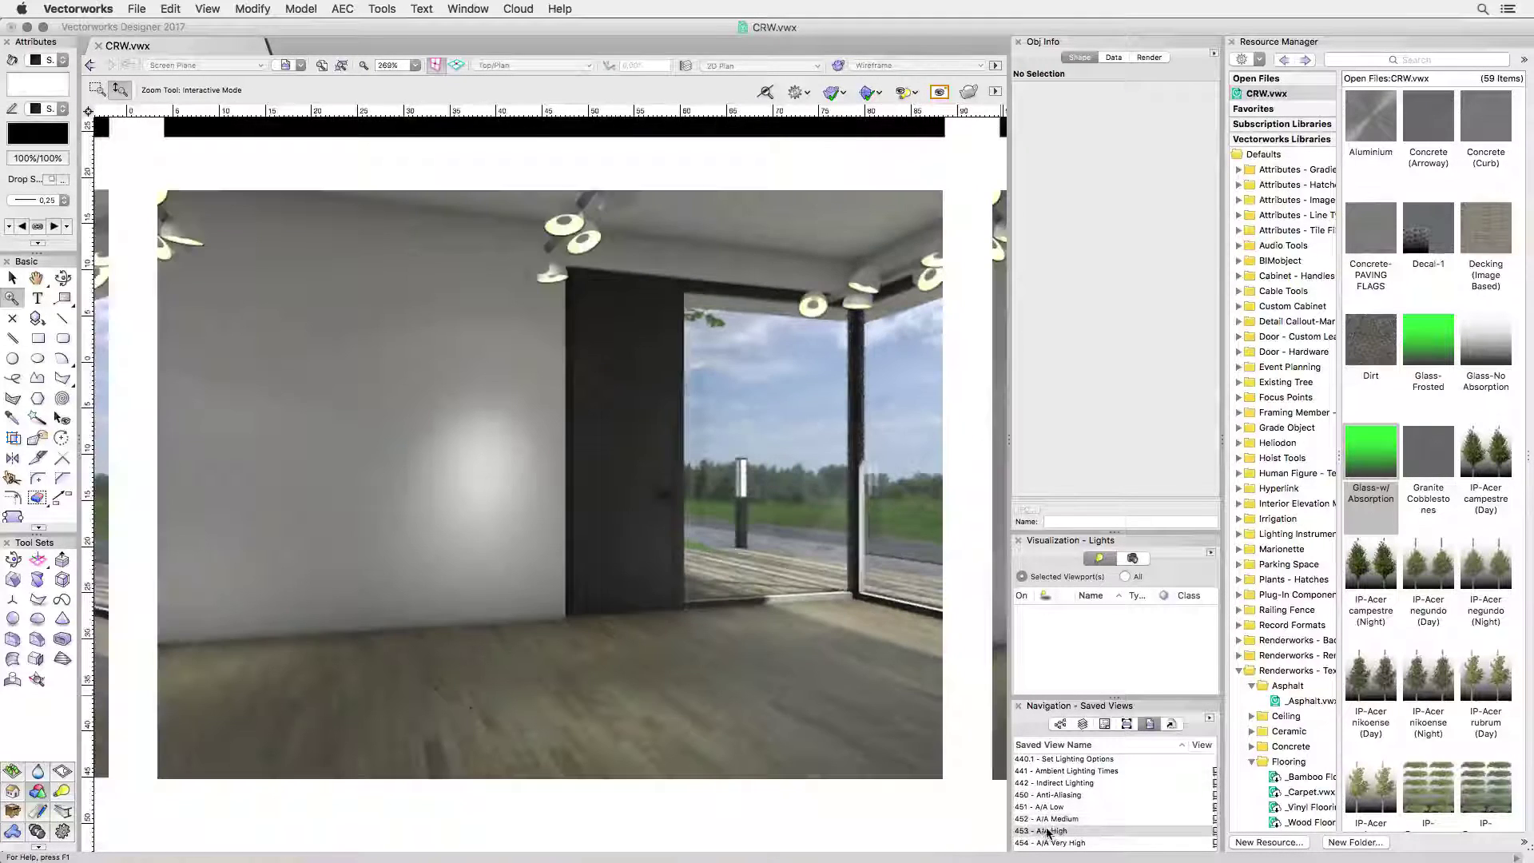
{"action": "left_click_drag", "start_coordinate": [935, 462], "coordinate": [900, 418]}
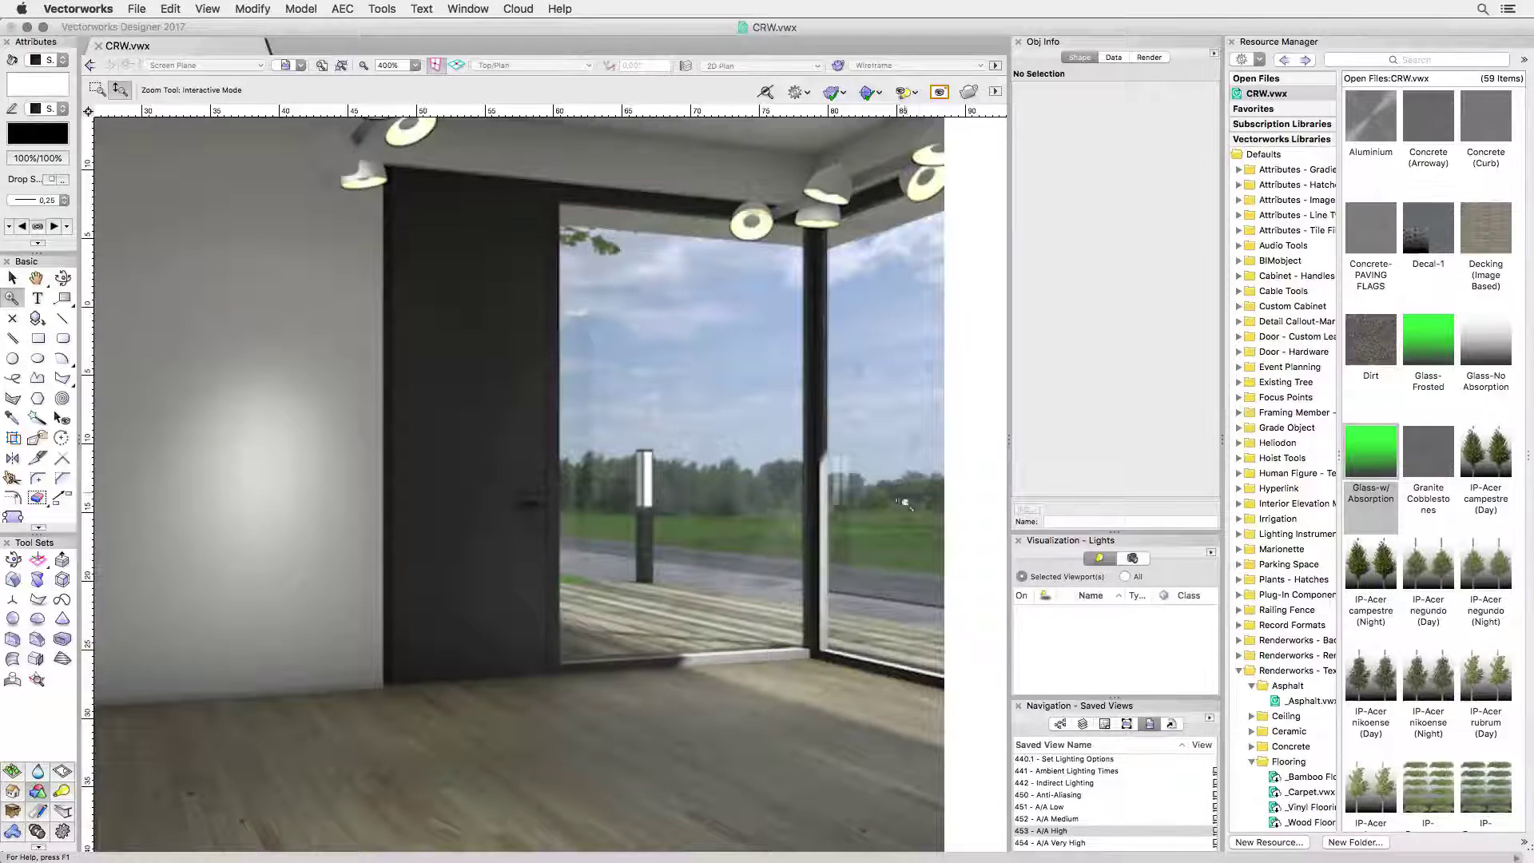
{"action": "double_click", "coordinate": [1049, 843]}
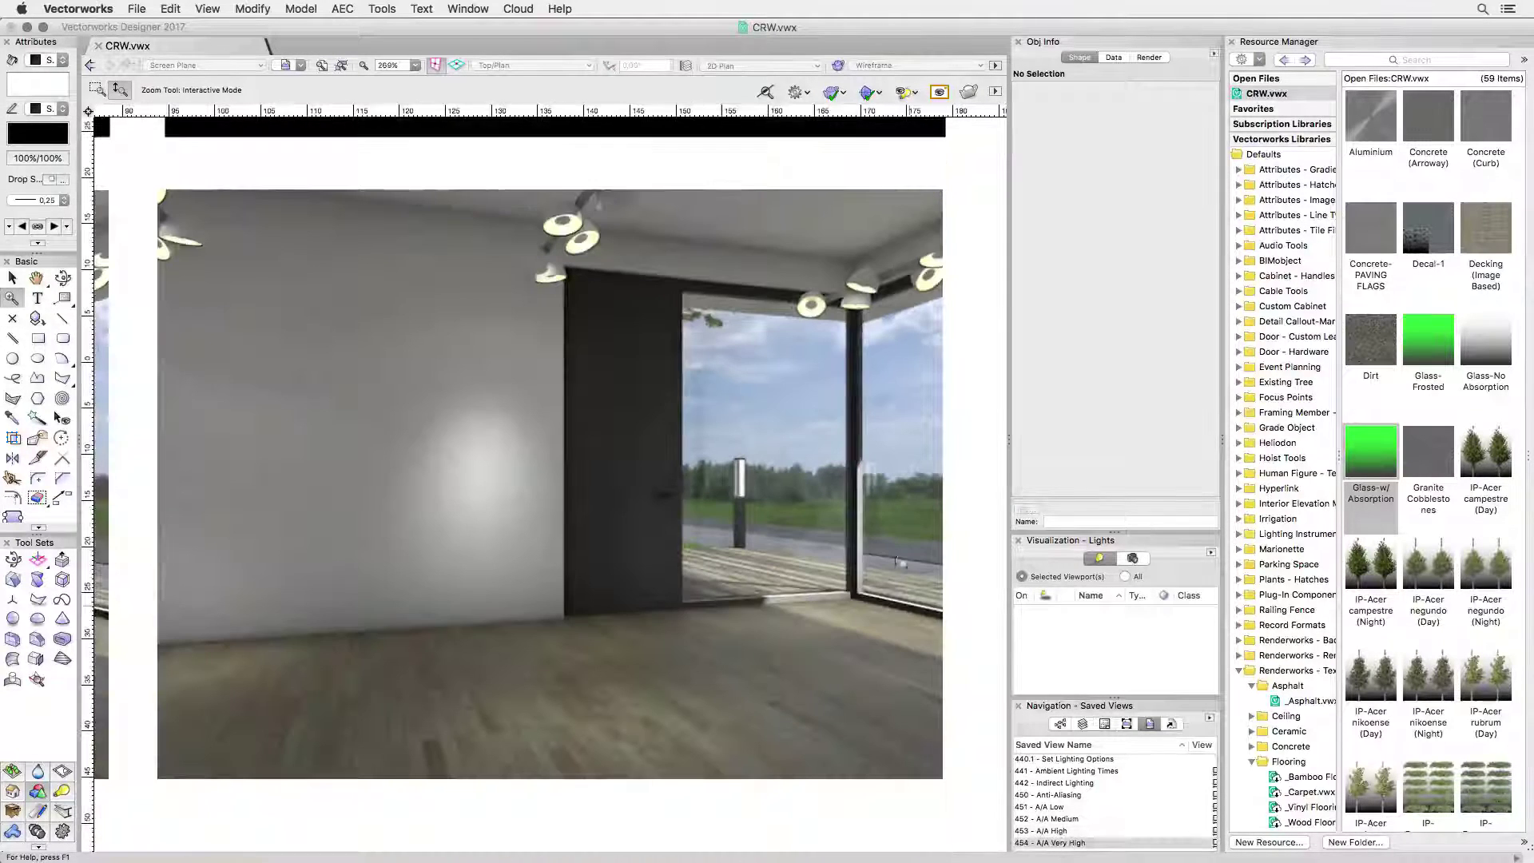
{"action": "left_click_drag", "start_coordinate": [910, 463], "coordinate": [910, 445]}
{"action": "scroll", "coordinate": [1059, 827], "scroll_direction": "down", "scroll_amount": 3}
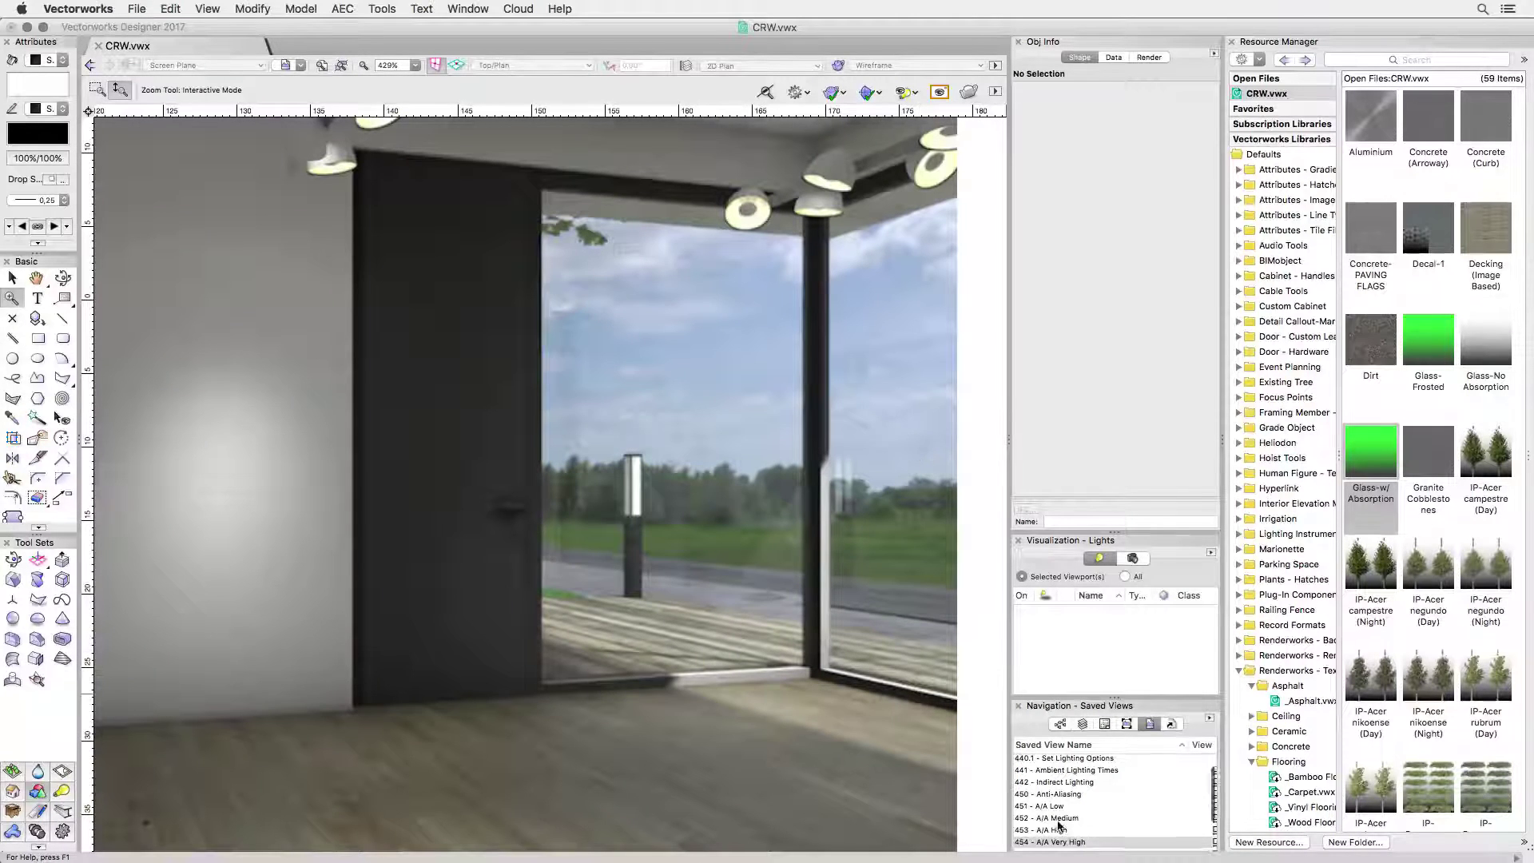
{"action": "double_click", "coordinate": [1059, 827]}
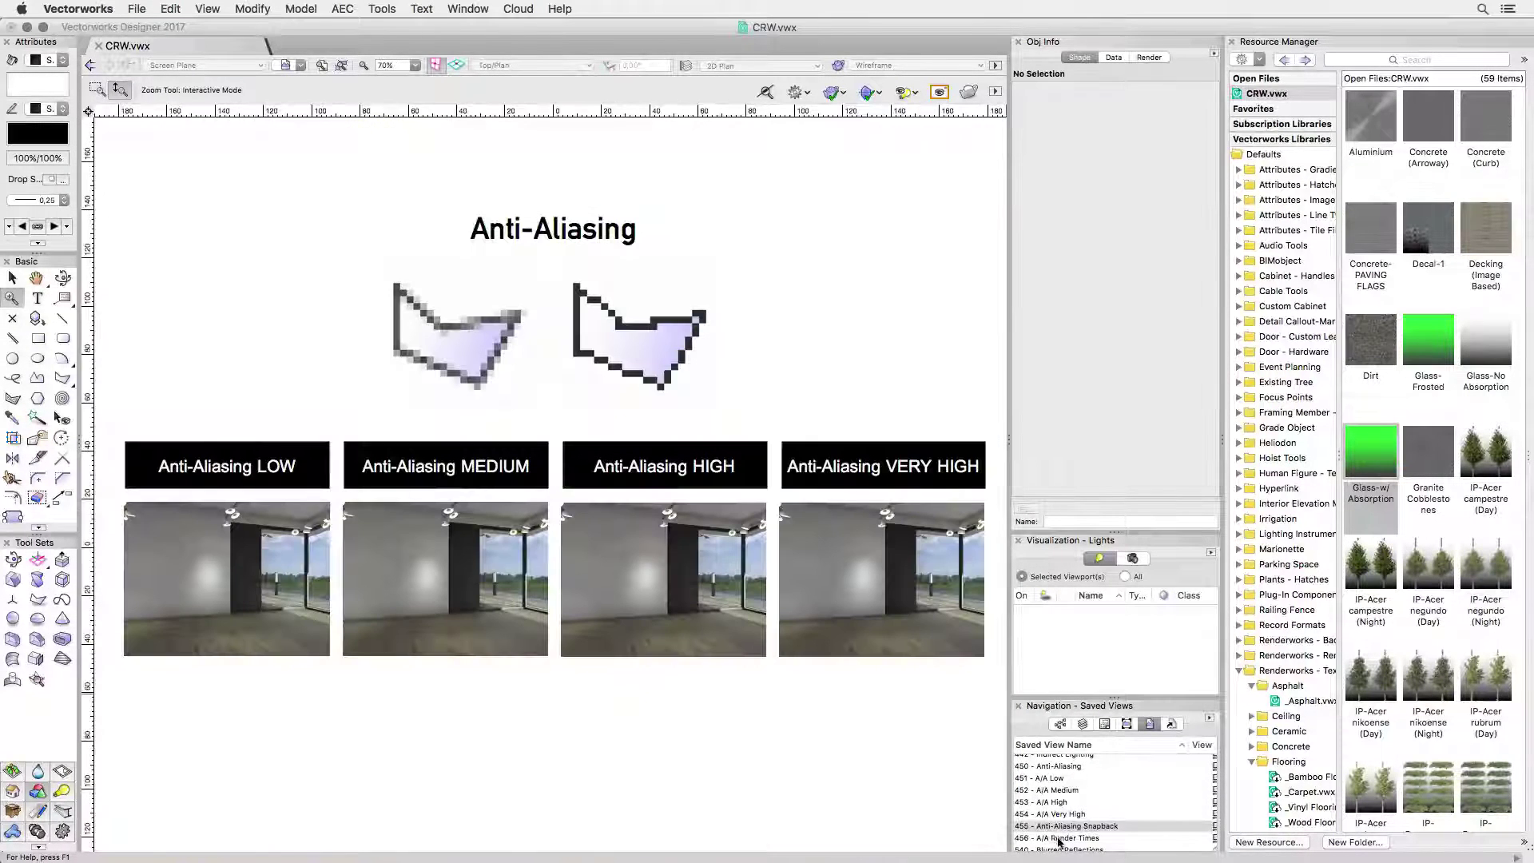
{"action": "double_click", "coordinate": [1060, 839]}
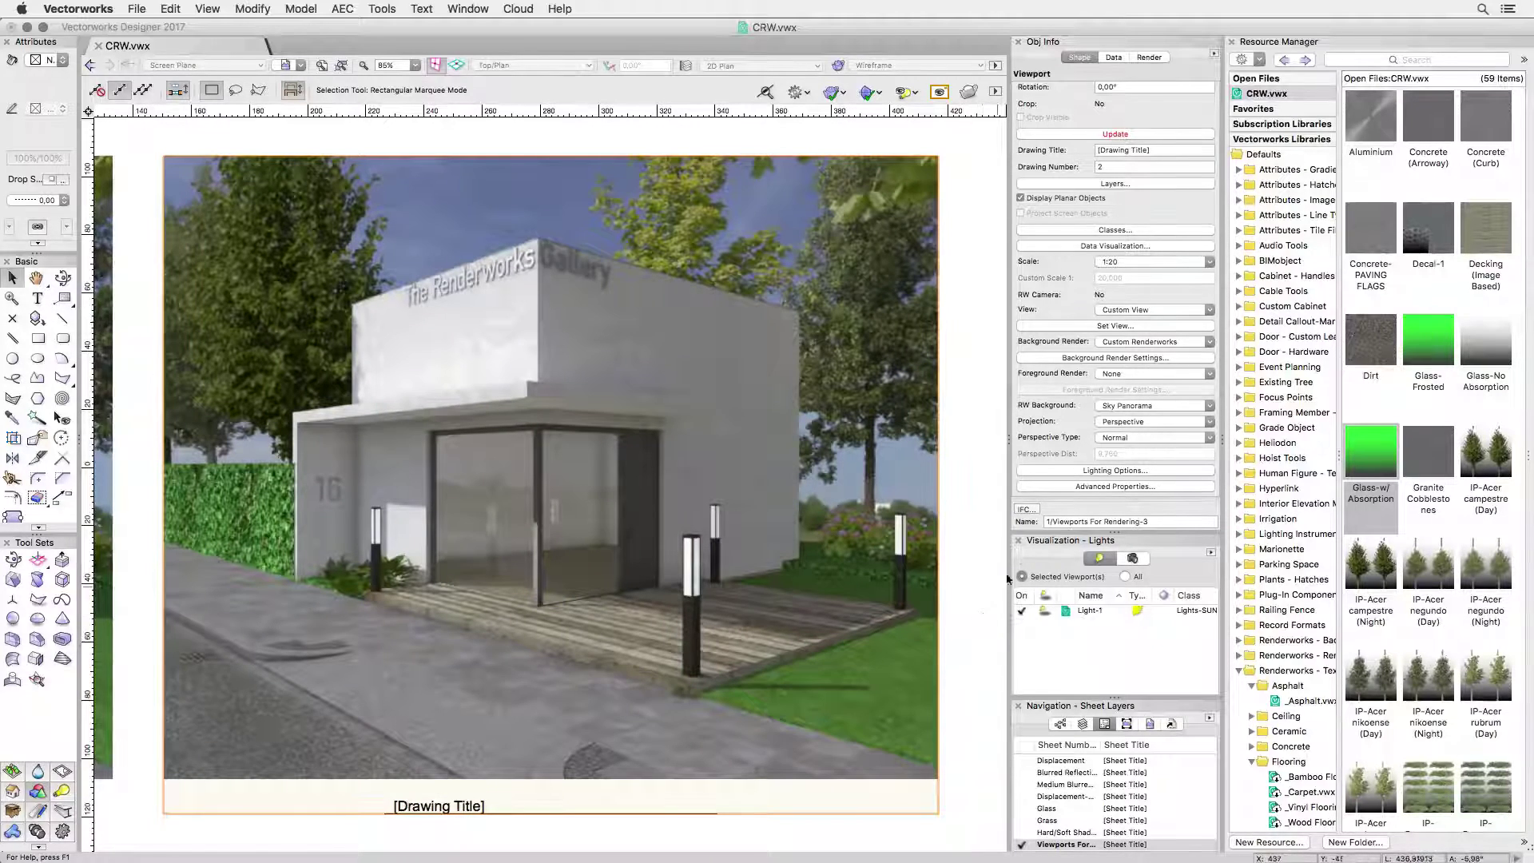
Step: Keep the viewport's indirect lighting at Normal, 4 Bounces in Lighting Options
{"action": "left_click", "coordinate": [1075, 470]}
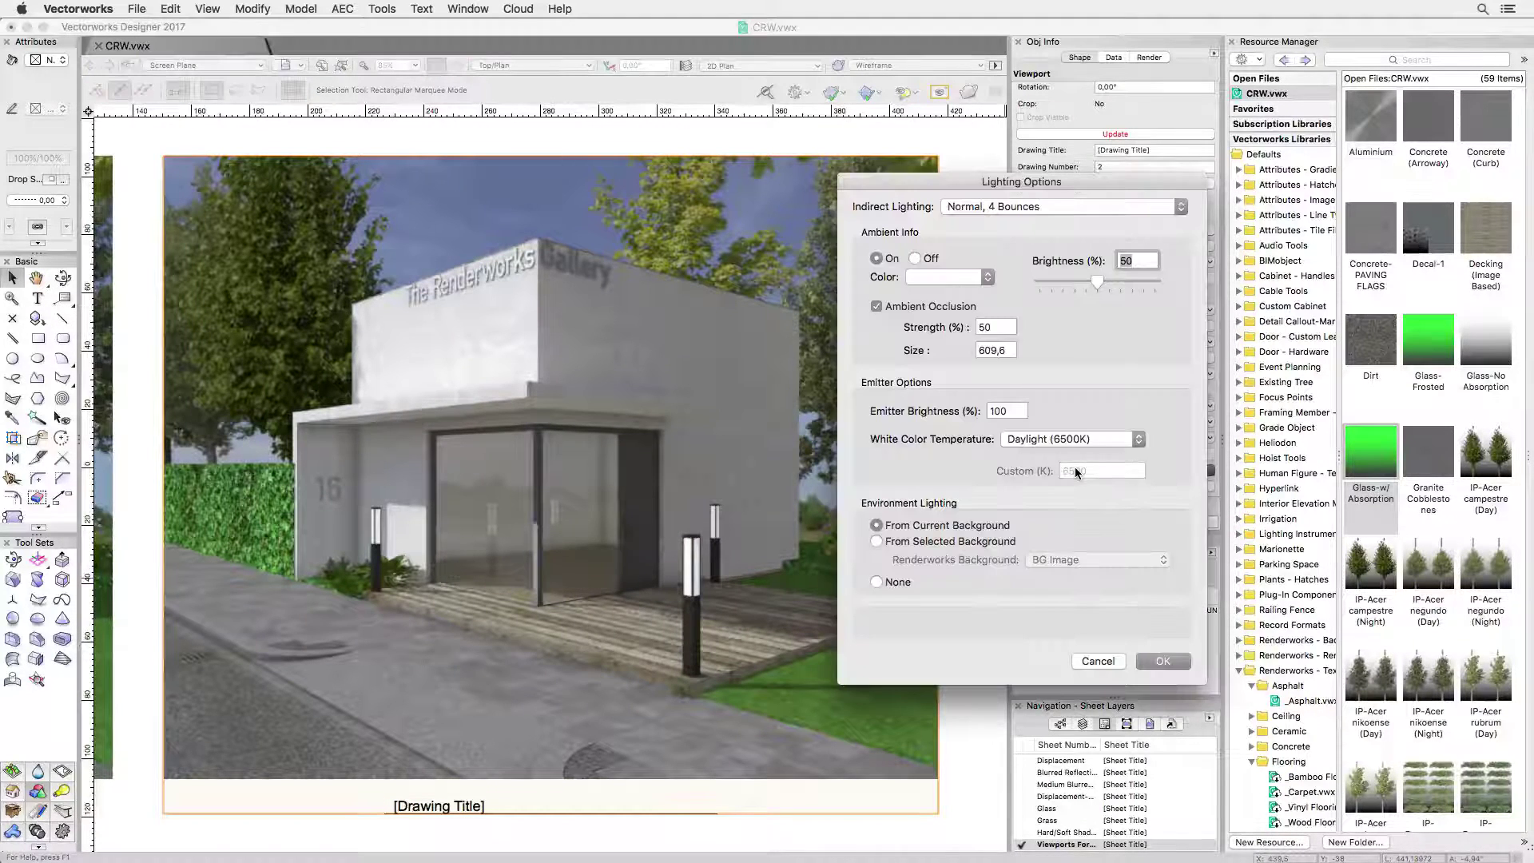
{"action": "left_click", "coordinate": [1102, 209]}
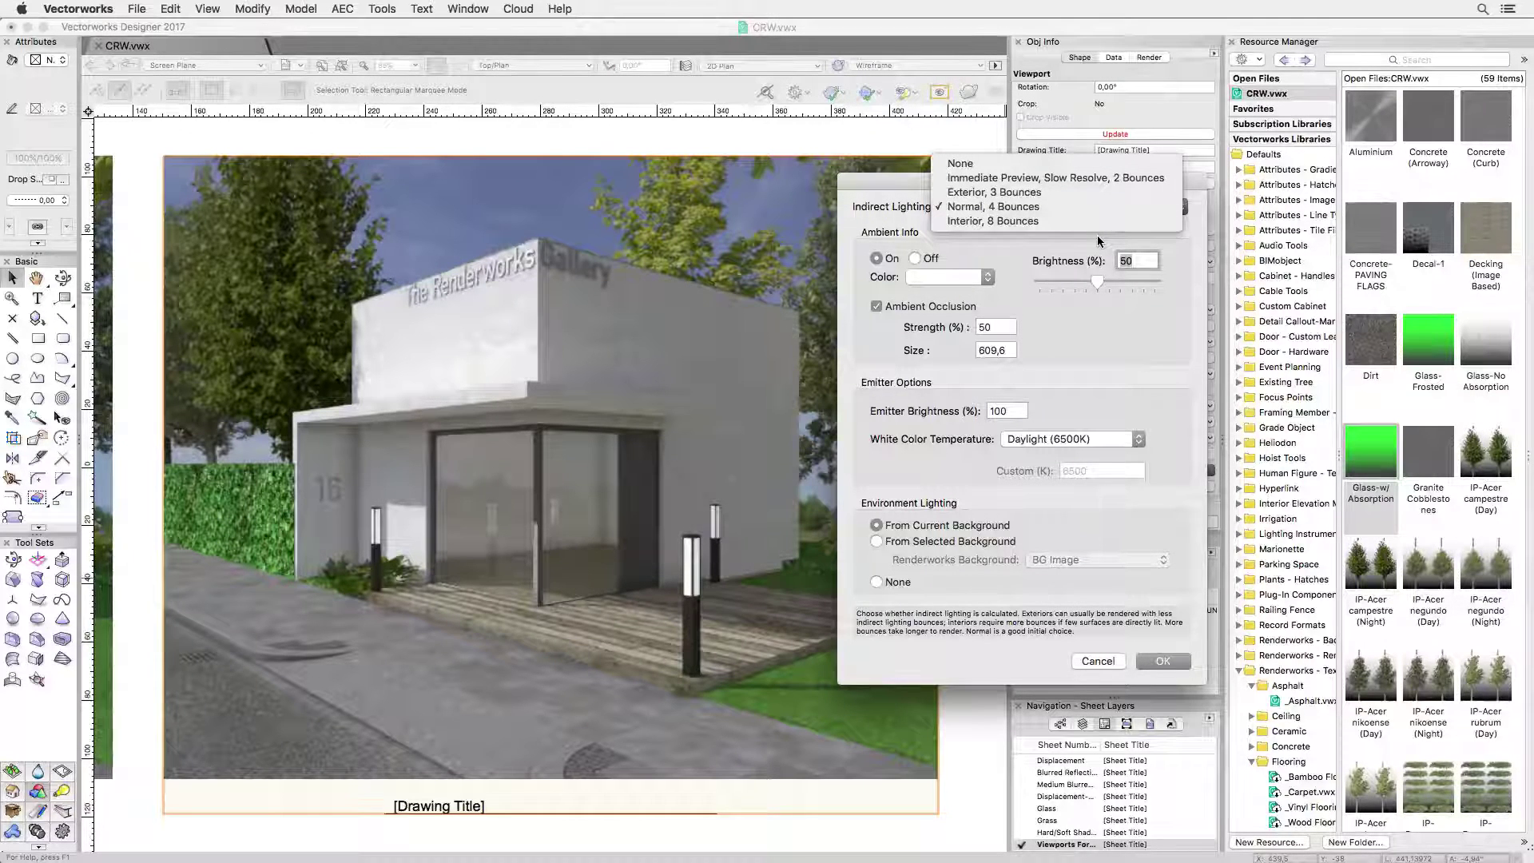
{"action": "left_click", "coordinate": [1097, 237]}
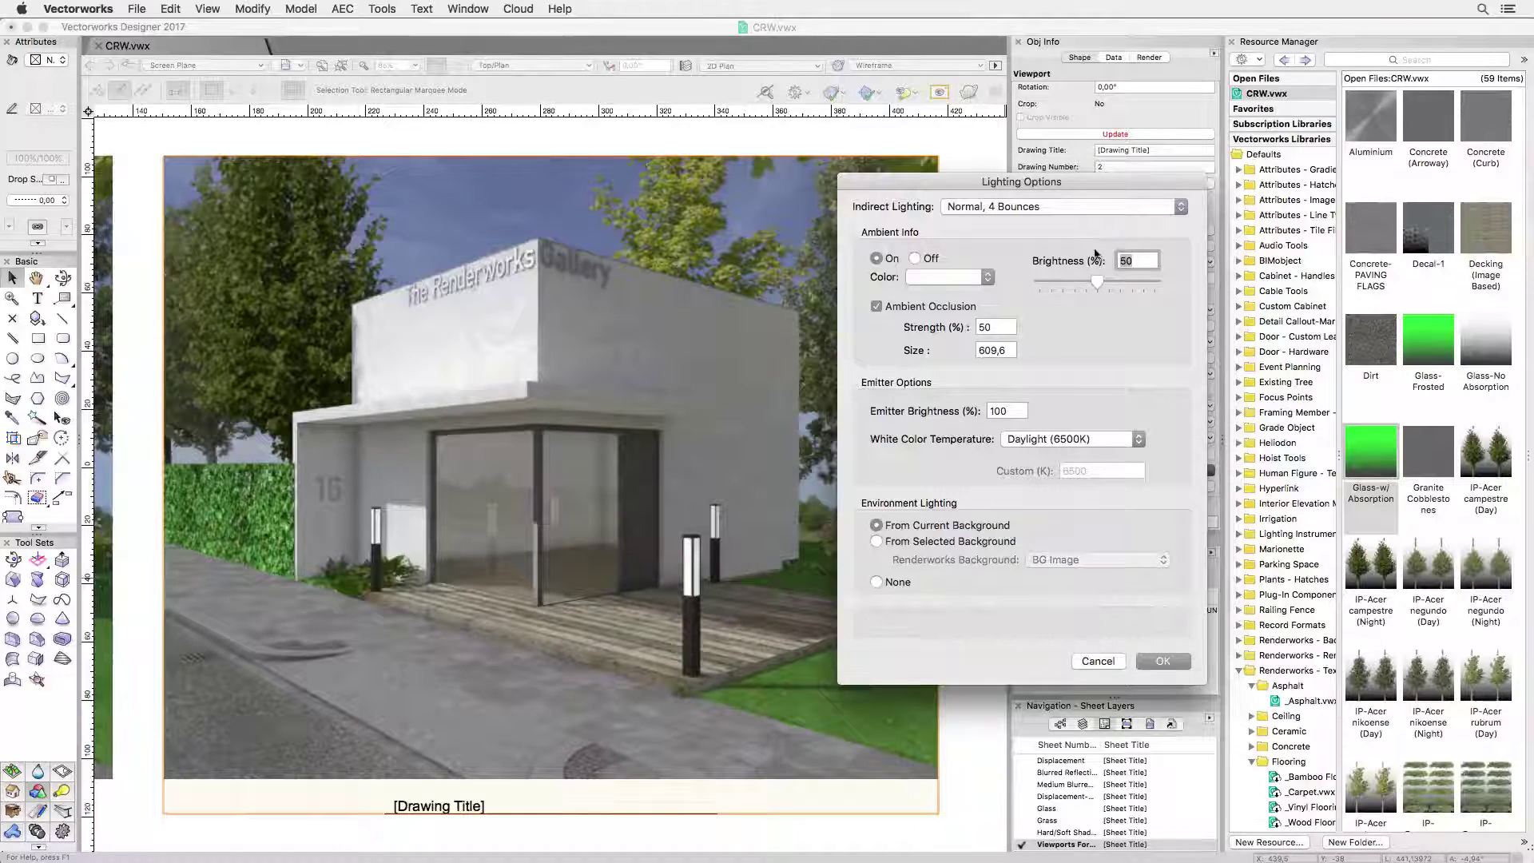
{"action": "left_click", "coordinate": [1162, 662]}
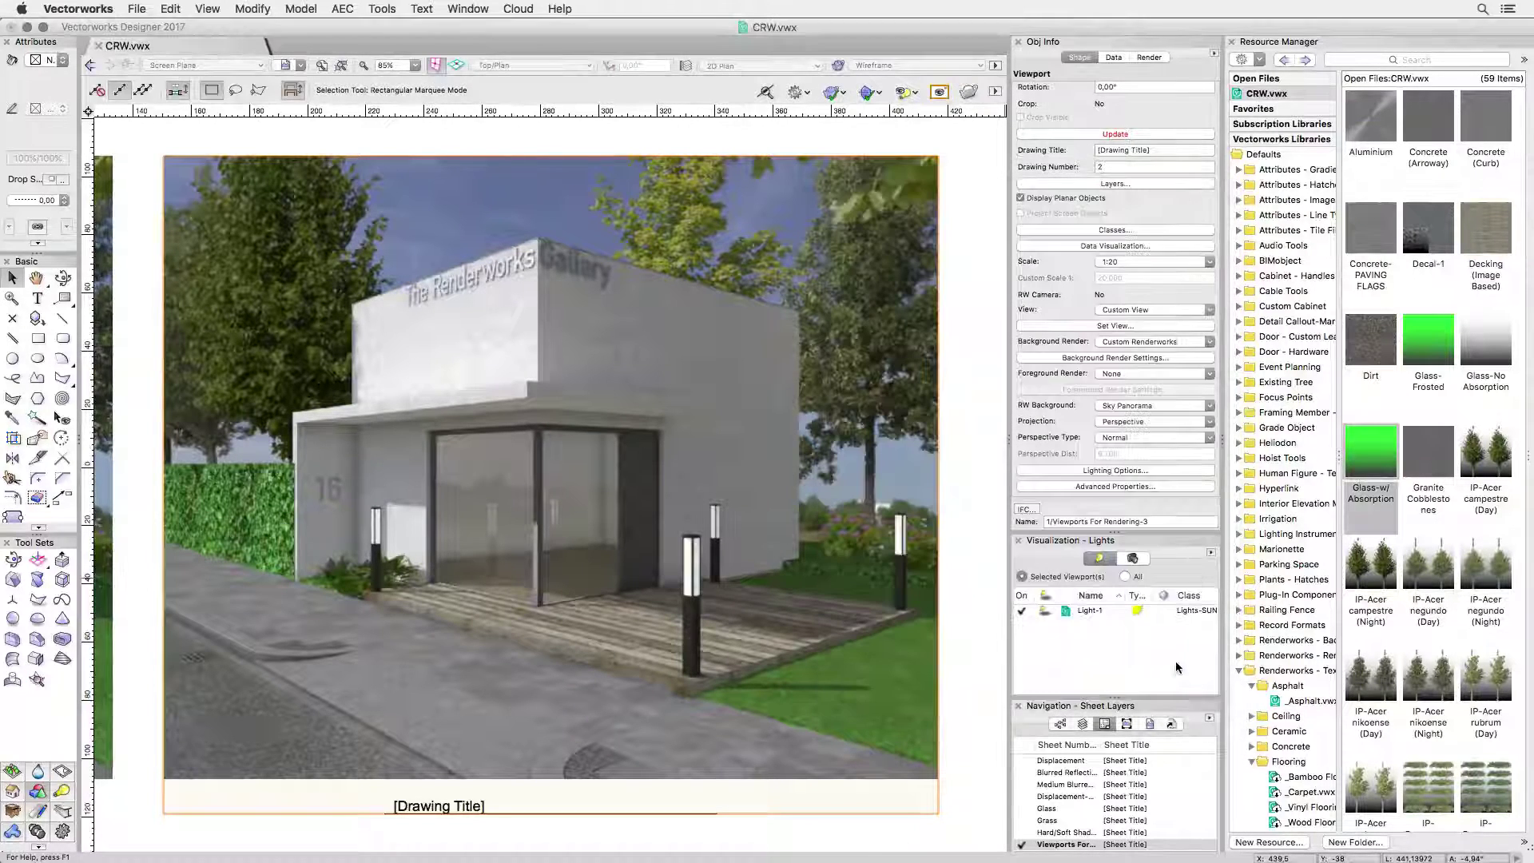
Step: Set indirect lighting quality to Medium, then pick the 442 - Indirect Lighting saved view
{"action": "left_click", "coordinate": [1085, 357]}
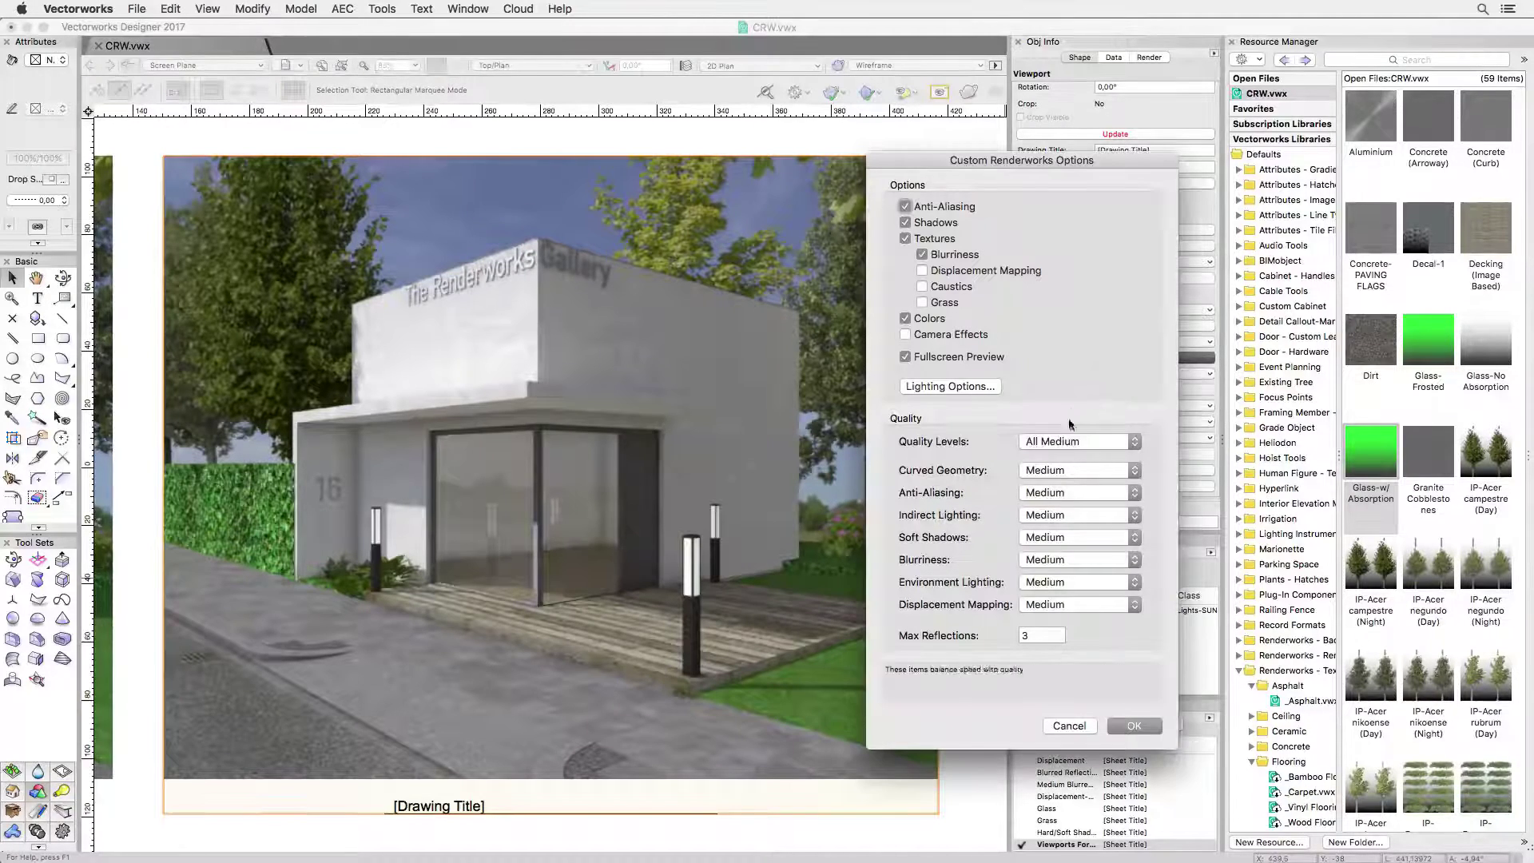
{"action": "left_click", "coordinate": [1047, 515]}
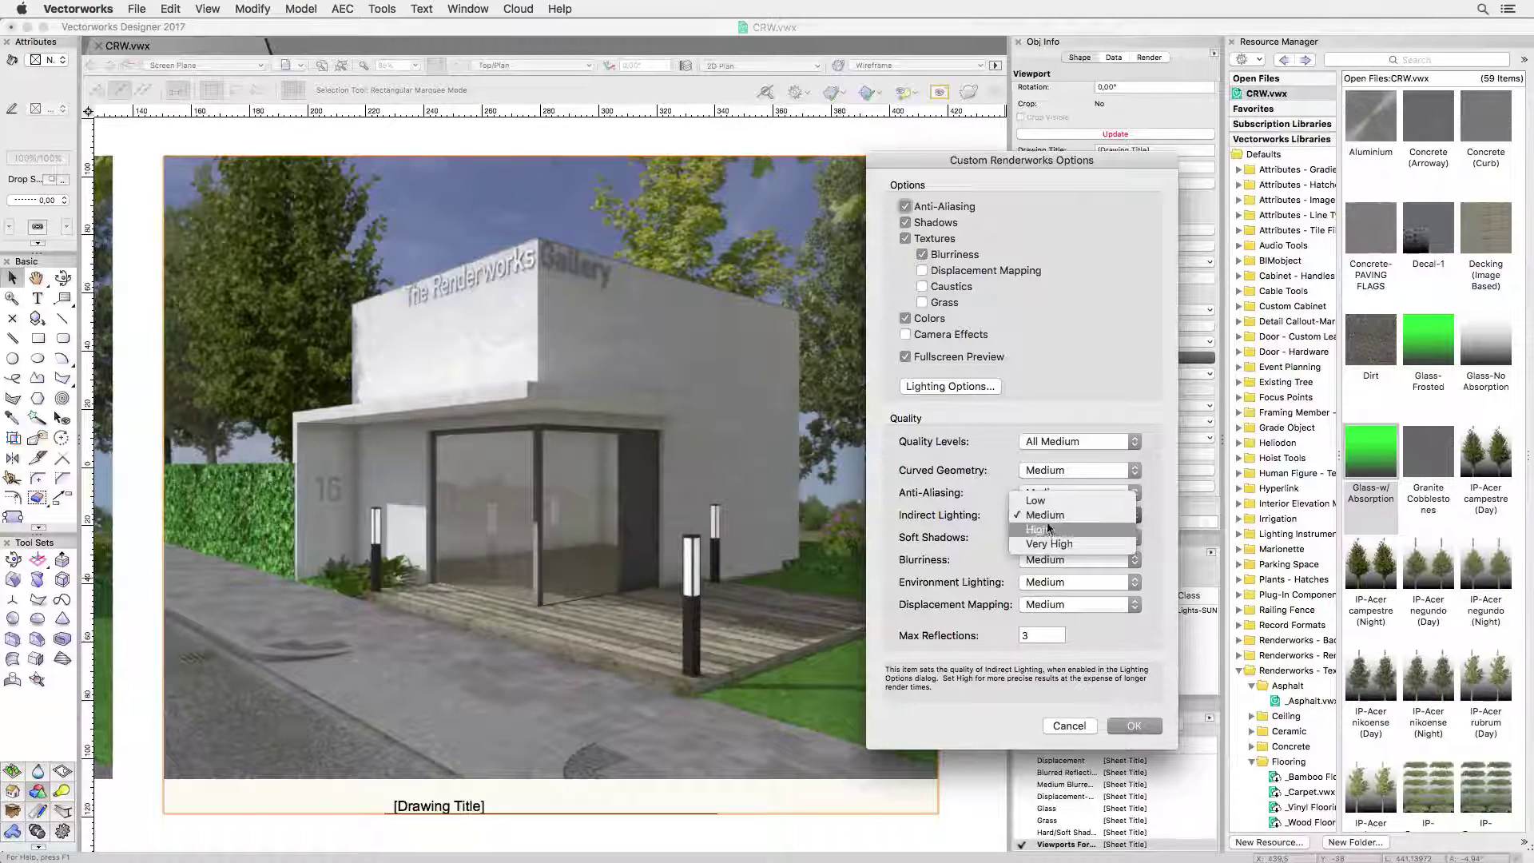
{"action": "left_click", "coordinate": [1047, 511]}
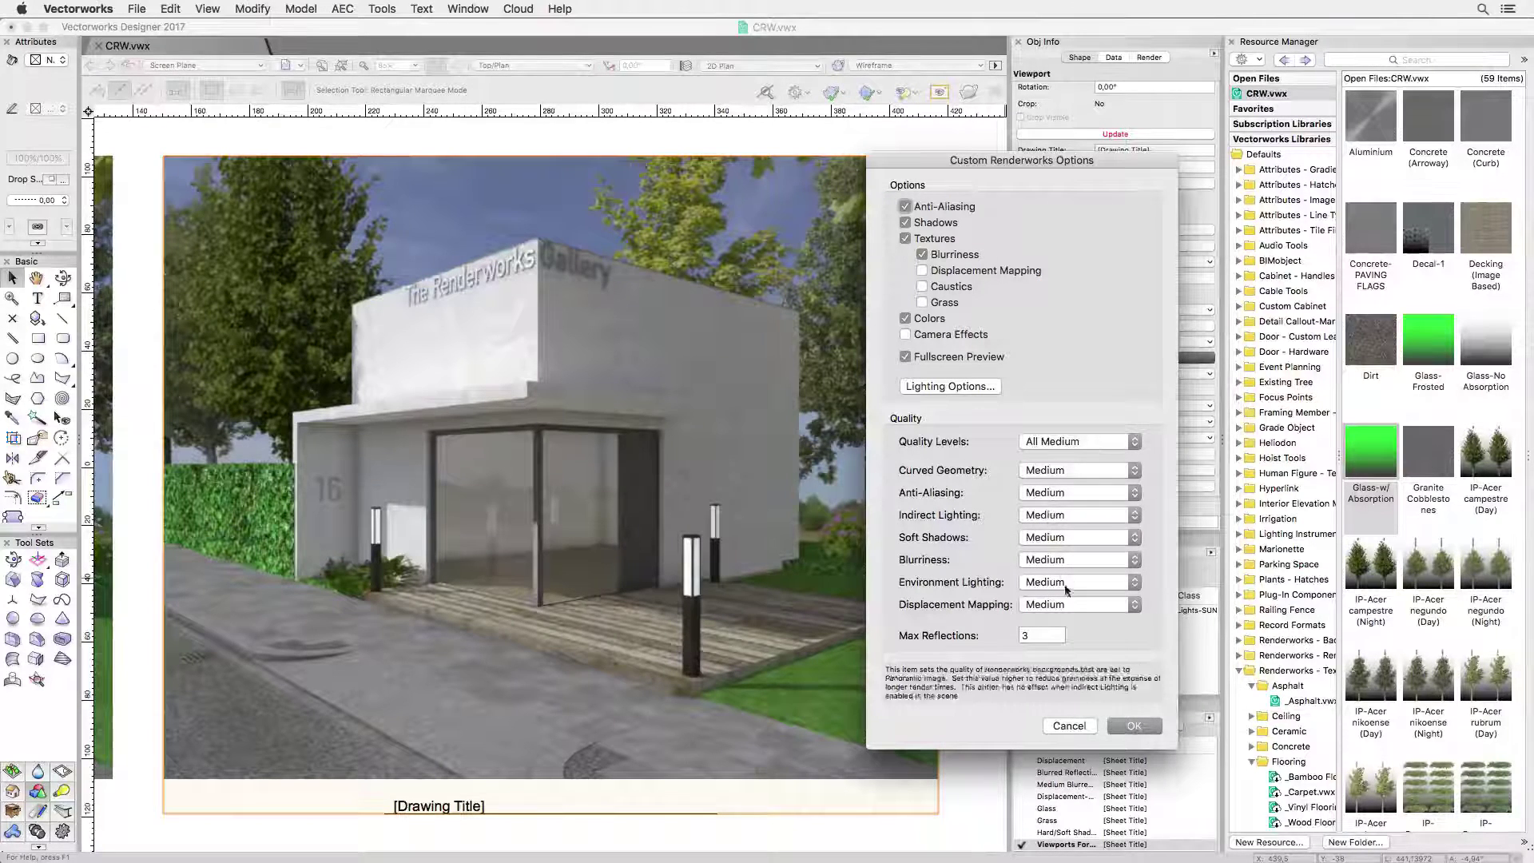
{"action": "left_click", "coordinate": [1134, 726]}
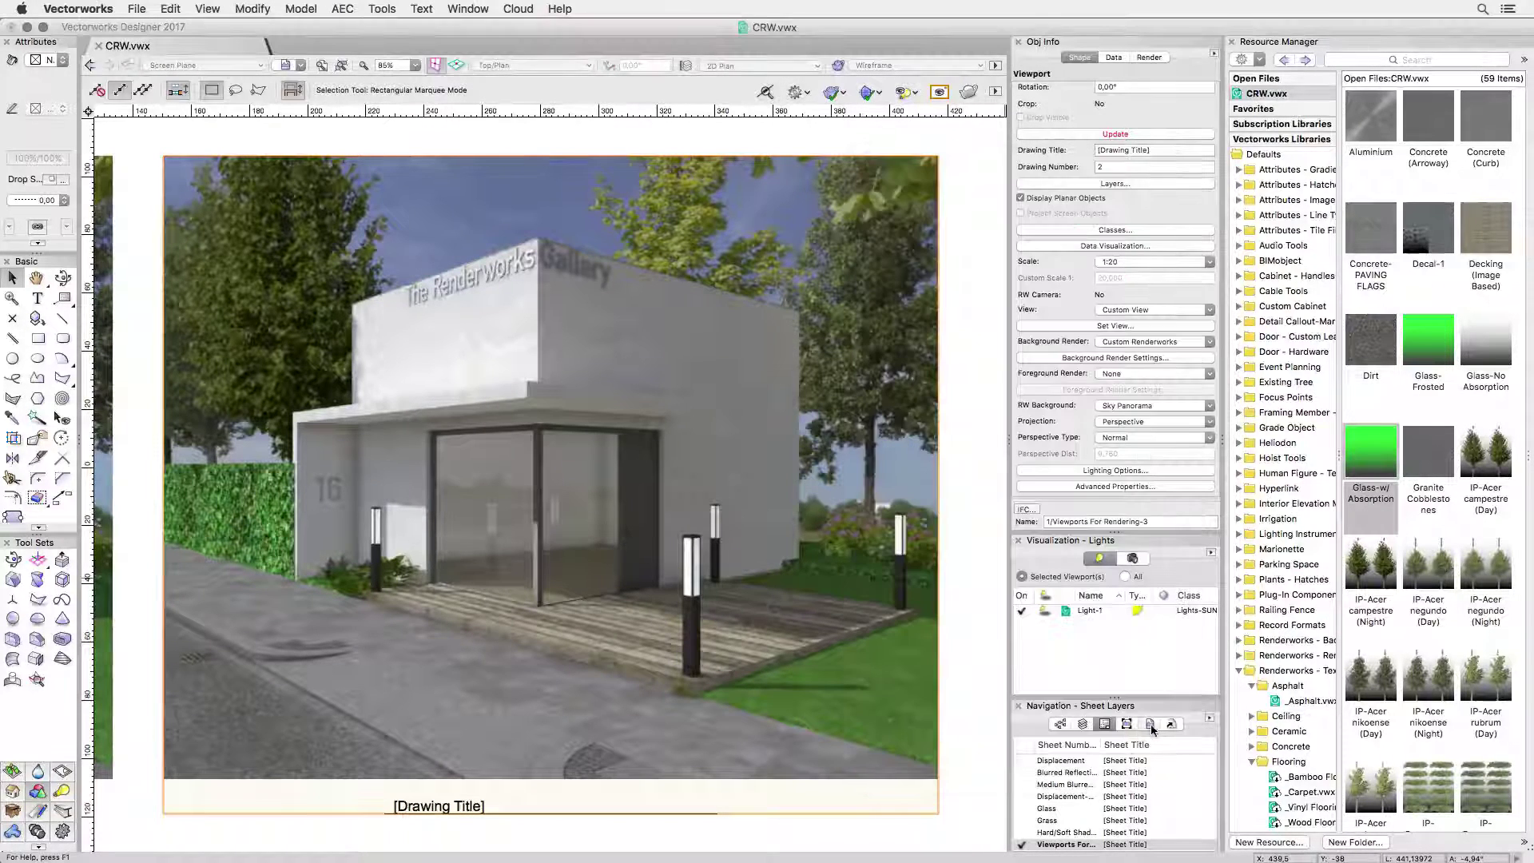
{"action": "left_click", "coordinate": [1153, 725]}
{"action": "left_click", "coordinate": [1079, 808]}
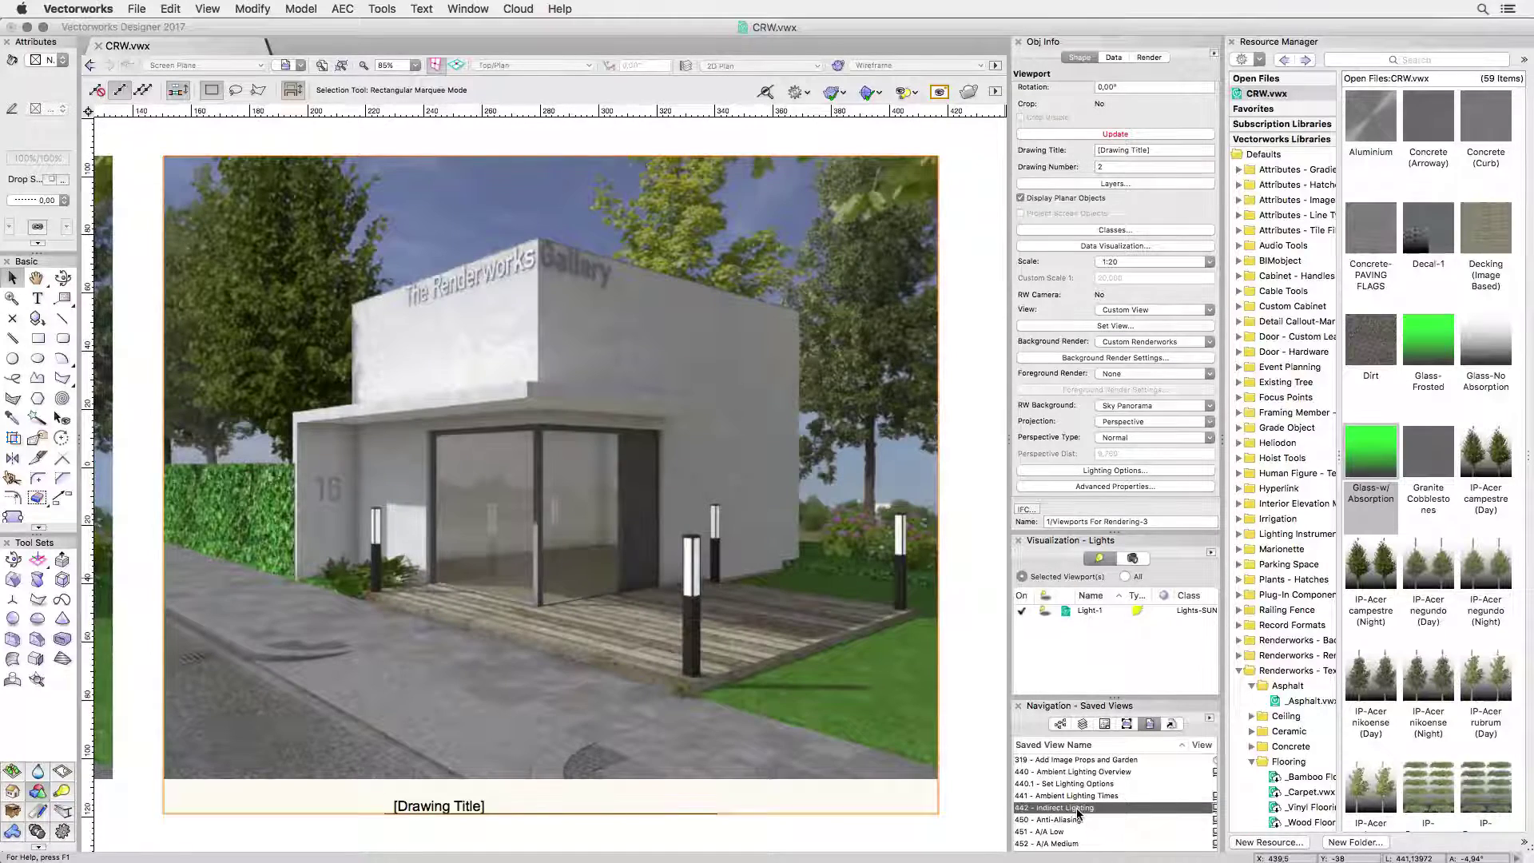
Step: Open the 442 - Indirect Lighting saved view and zoom into the Medium-quality and lower-left kitchen renders
{"action": "double_click", "coordinate": [1076, 808]}
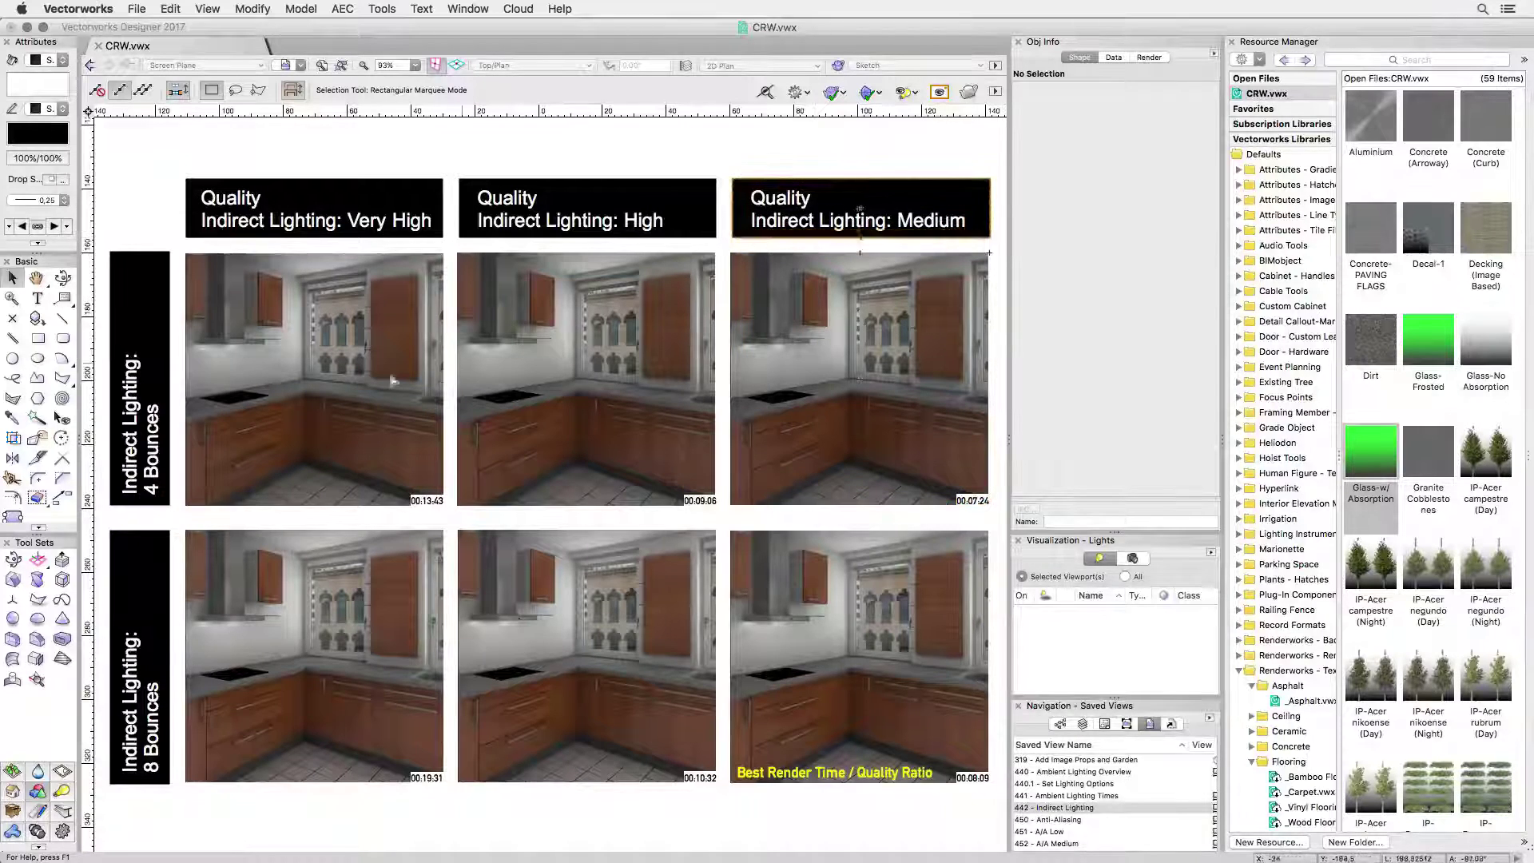
{"action": "key", "text": "c"}
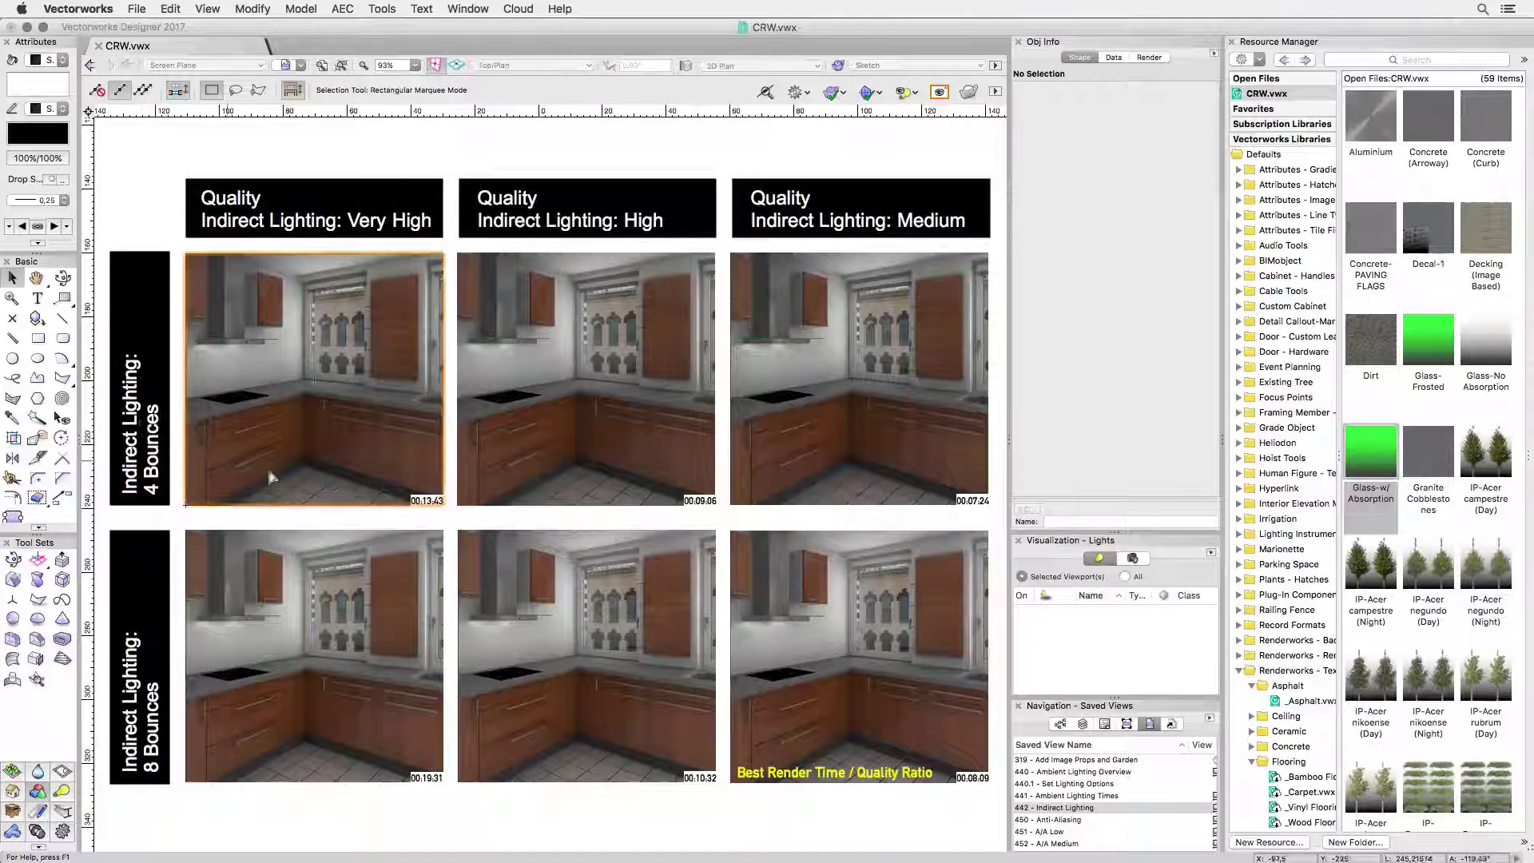
{"action": "mouse_move", "coordinate": [836, 397]}
{"action": "left_mouse_down"}
{"action": "mouse_move", "coordinate": [863, 360]}
{"action": "mouse_move", "coordinate": [879, 363]}
{"action": "left_mouse_up"}
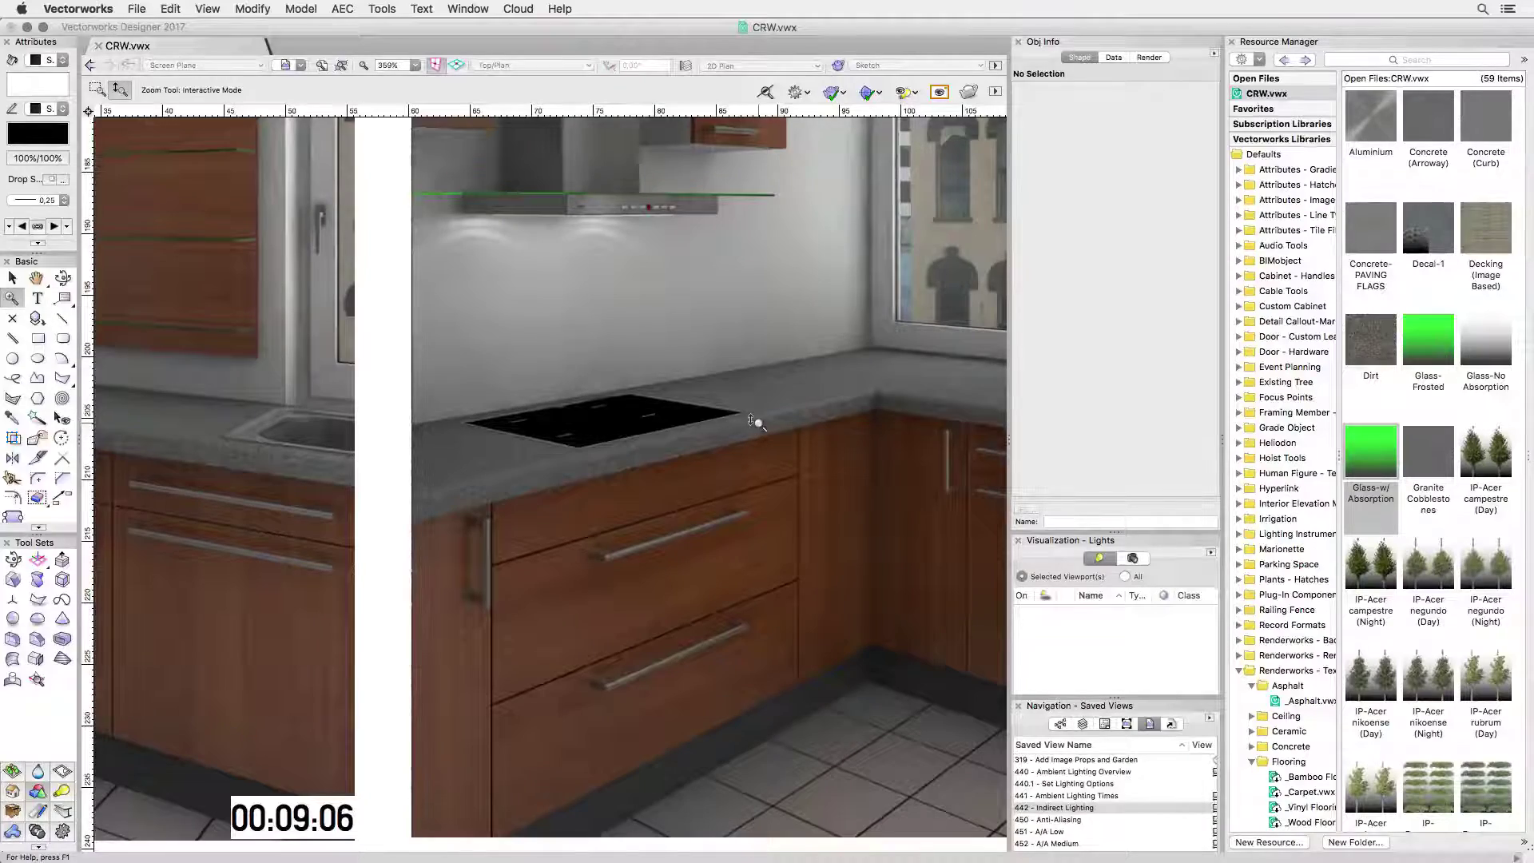
{"action": "left_click_drag", "start_coordinate": [754, 423], "coordinate": [753, 462]}
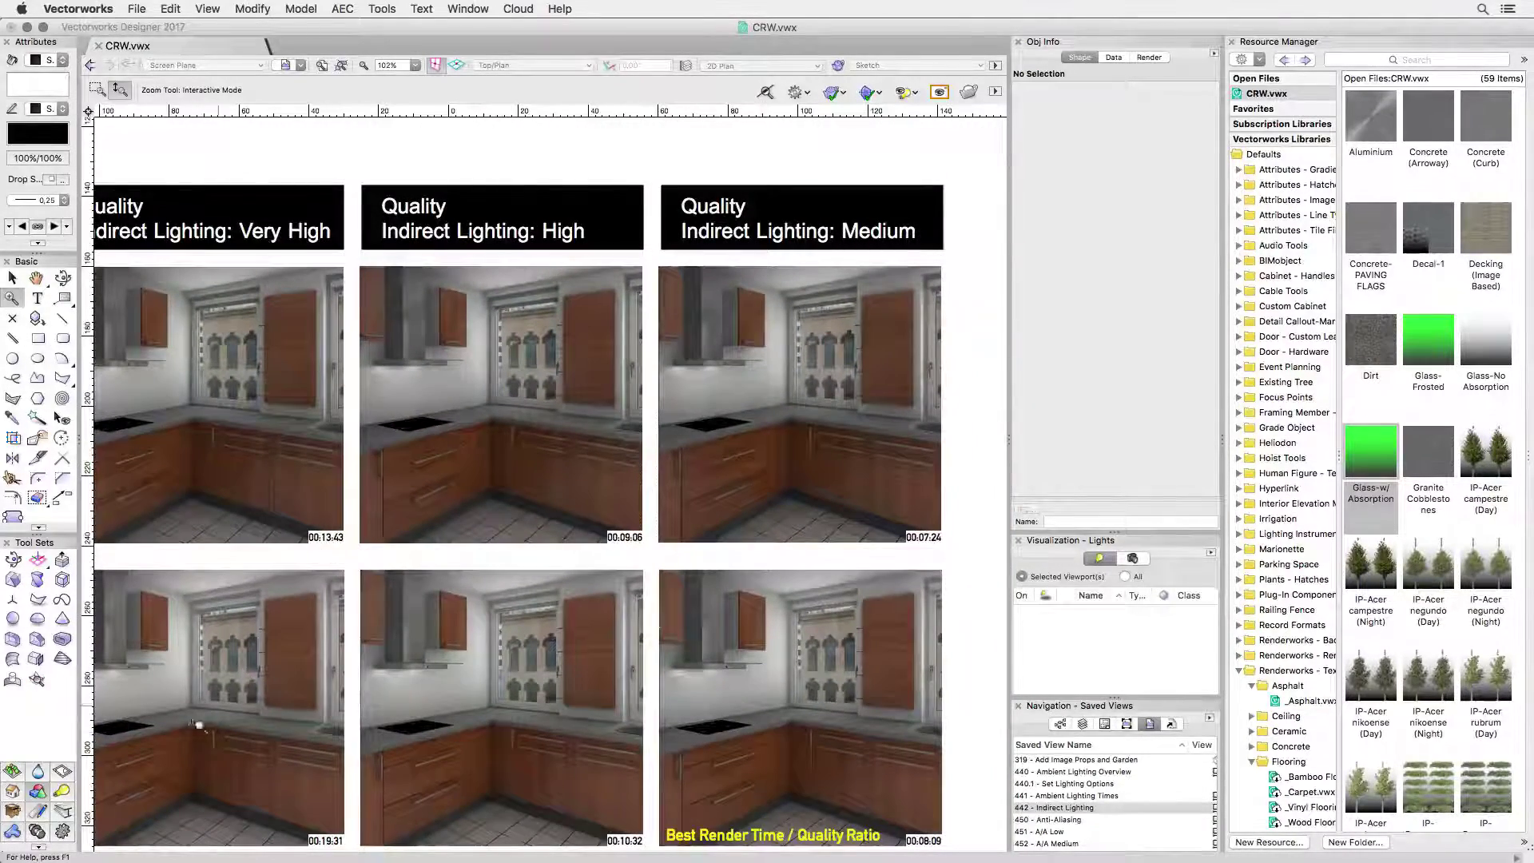
{"action": "mouse_move", "coordinate": [126, 737]}
{"action": "left_mouse_down"}
{"action": "mouse_move", "coordinate": [123, 709]}
{"action": "mouse_move", "coordinate": [445, 558]}
{"action": "left_mouse_up"}
{"action": "key", "text": "h"}
{"action": "key", "text": "c"}
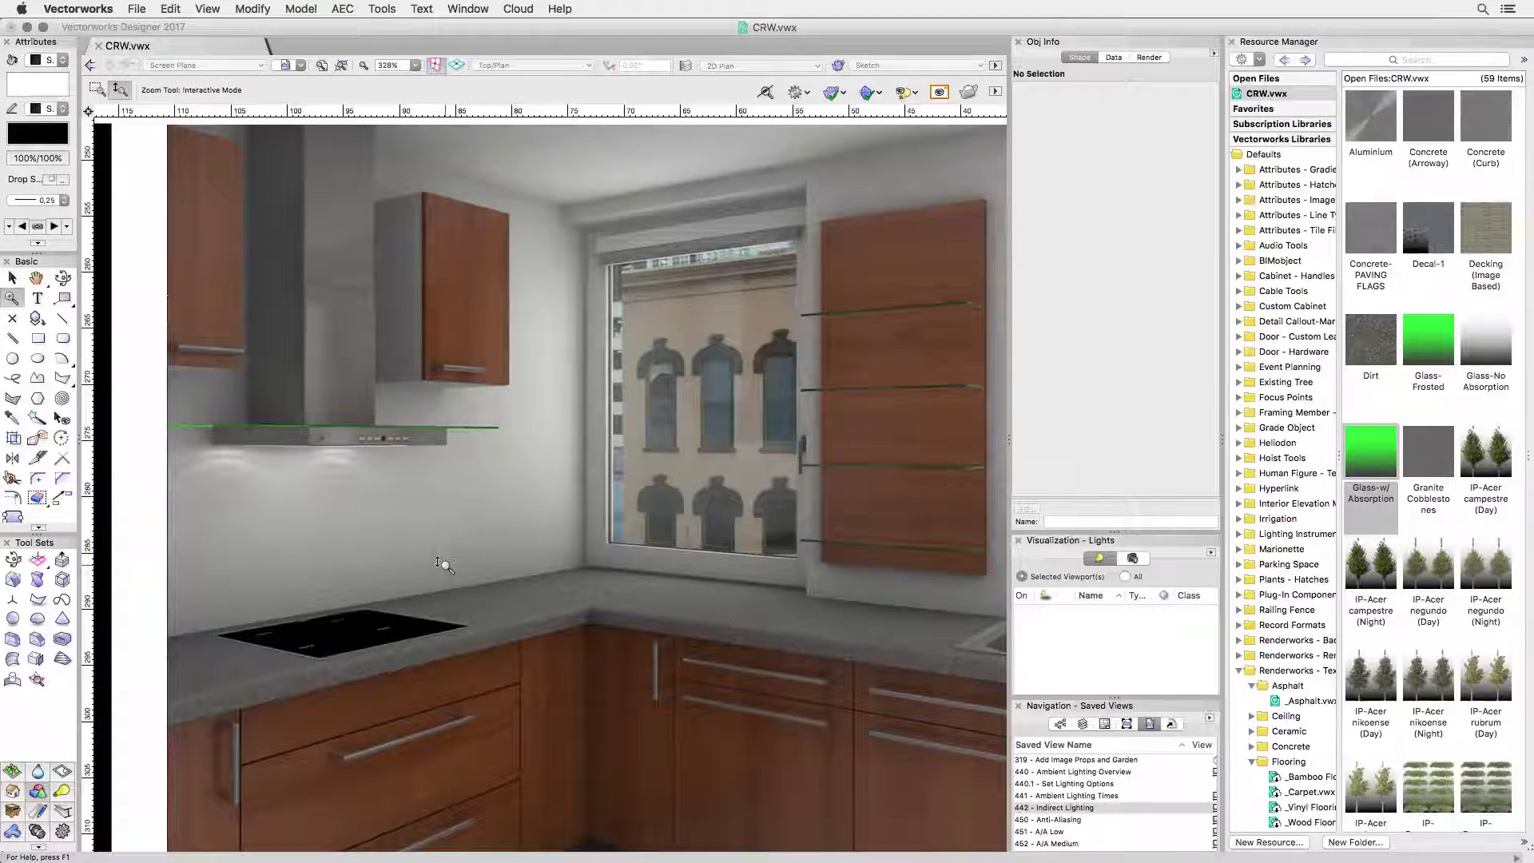
{"action": "left_click_drag", "start_coordinate": [440, 563], "coordinate": [405, 608]}
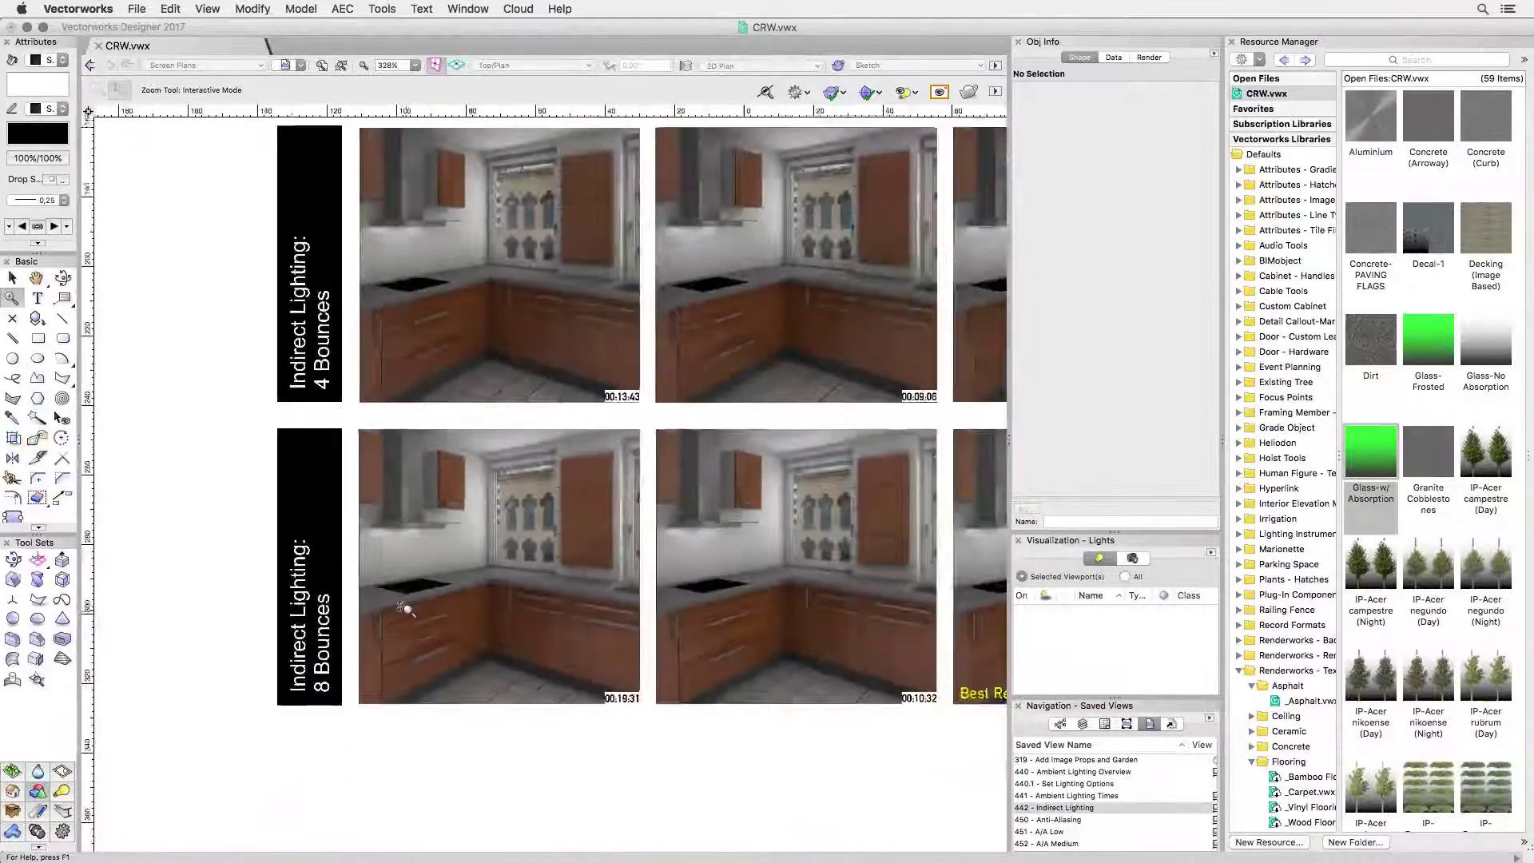
{"action": "key", "text": "h"}
{"action": "left_click_drag", "start_coordinate": [816, 495], "coordinate": [605, 580]}
{"action": "key", "text": "c"}
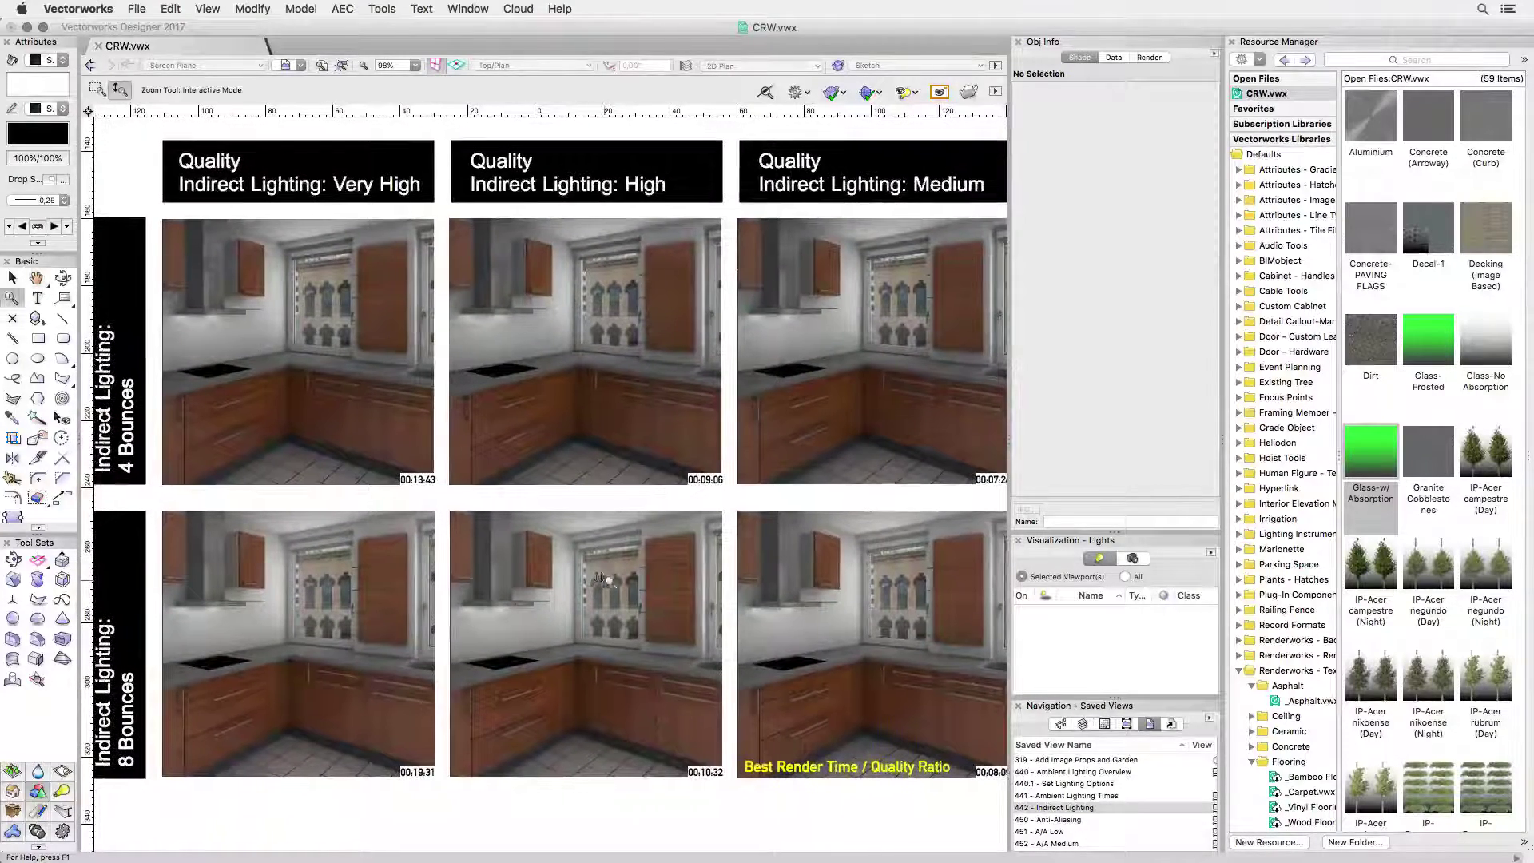
{"action": "left_click_drag", "start_coordinate": [632, 520], "coordinate": [616, 521]}
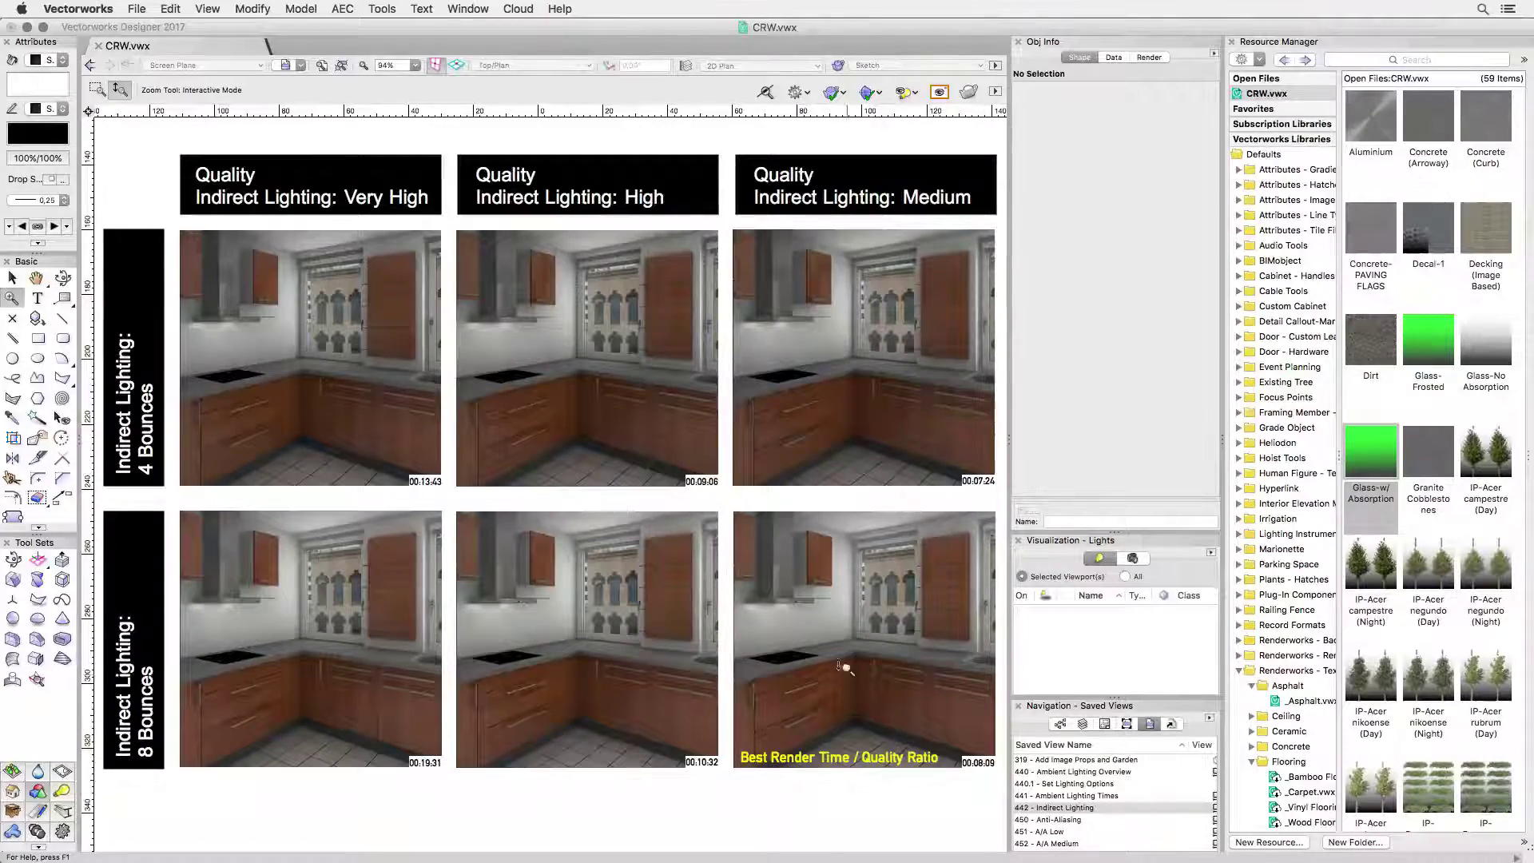
{"action": "left_click_drag", "start_coordinate": [848, 659], "coordinate": [851, 636]}
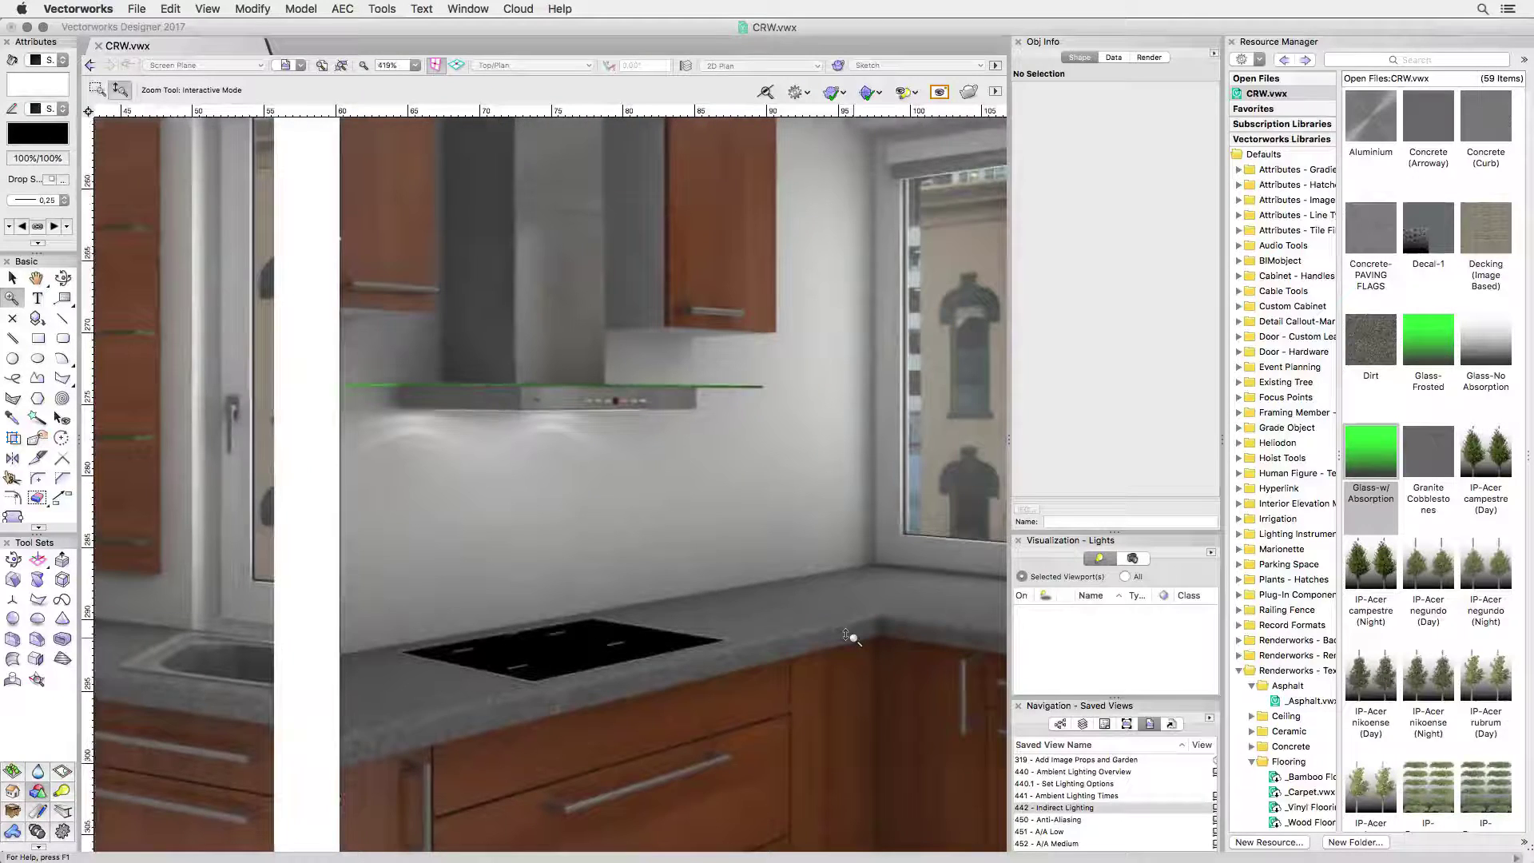